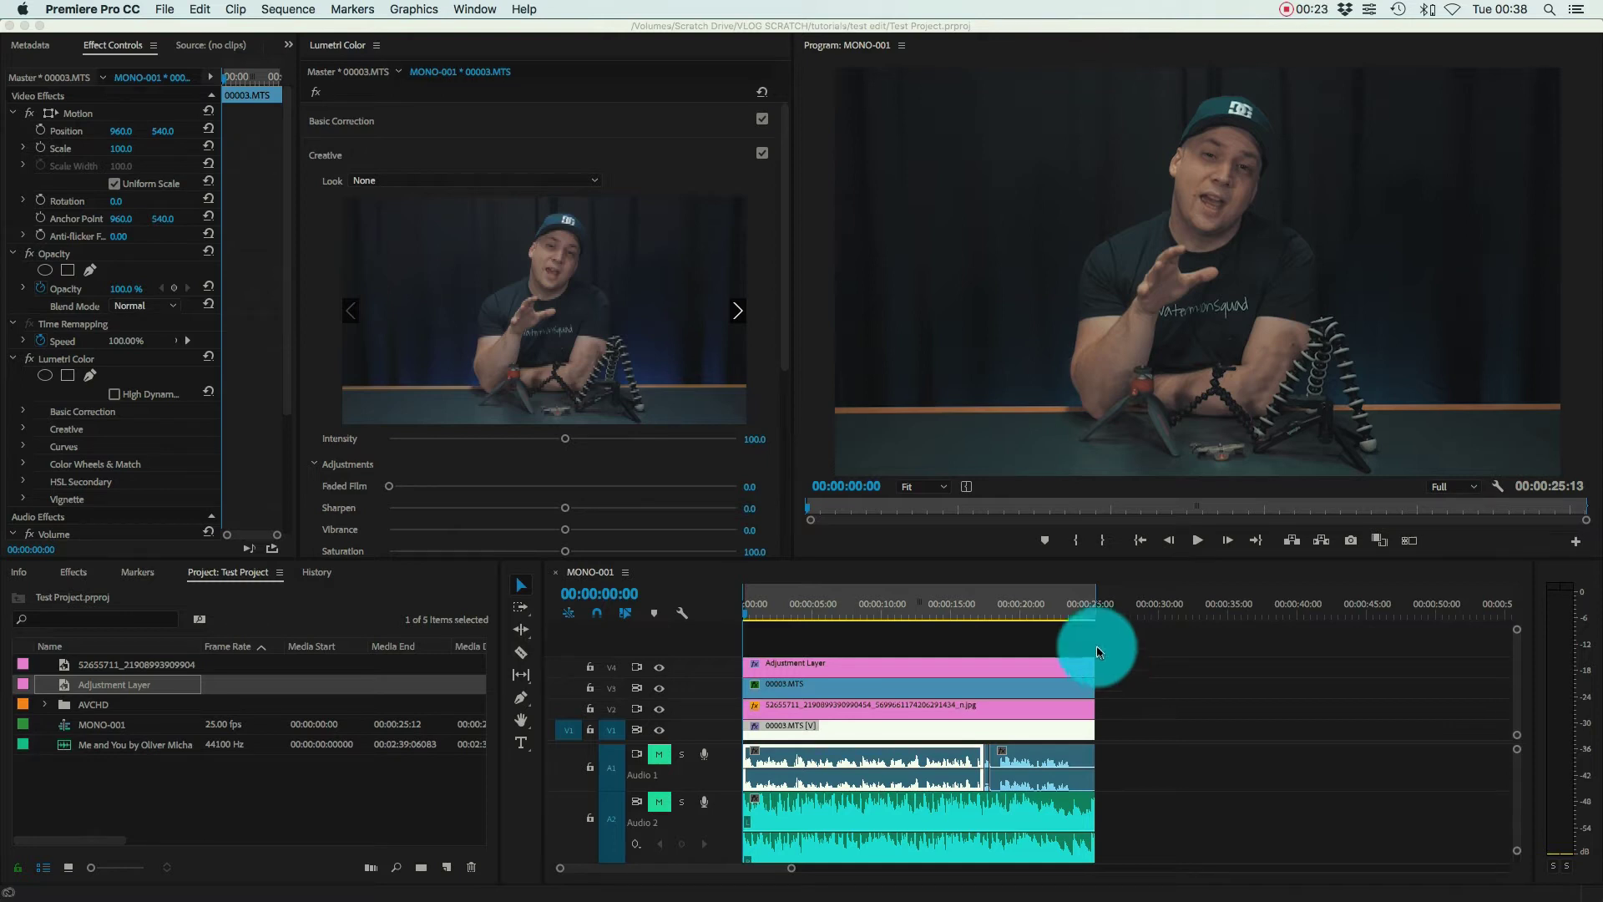
- Play the sequence in the program monitor, stopping at 00:00:13:17
click(1196, 541)
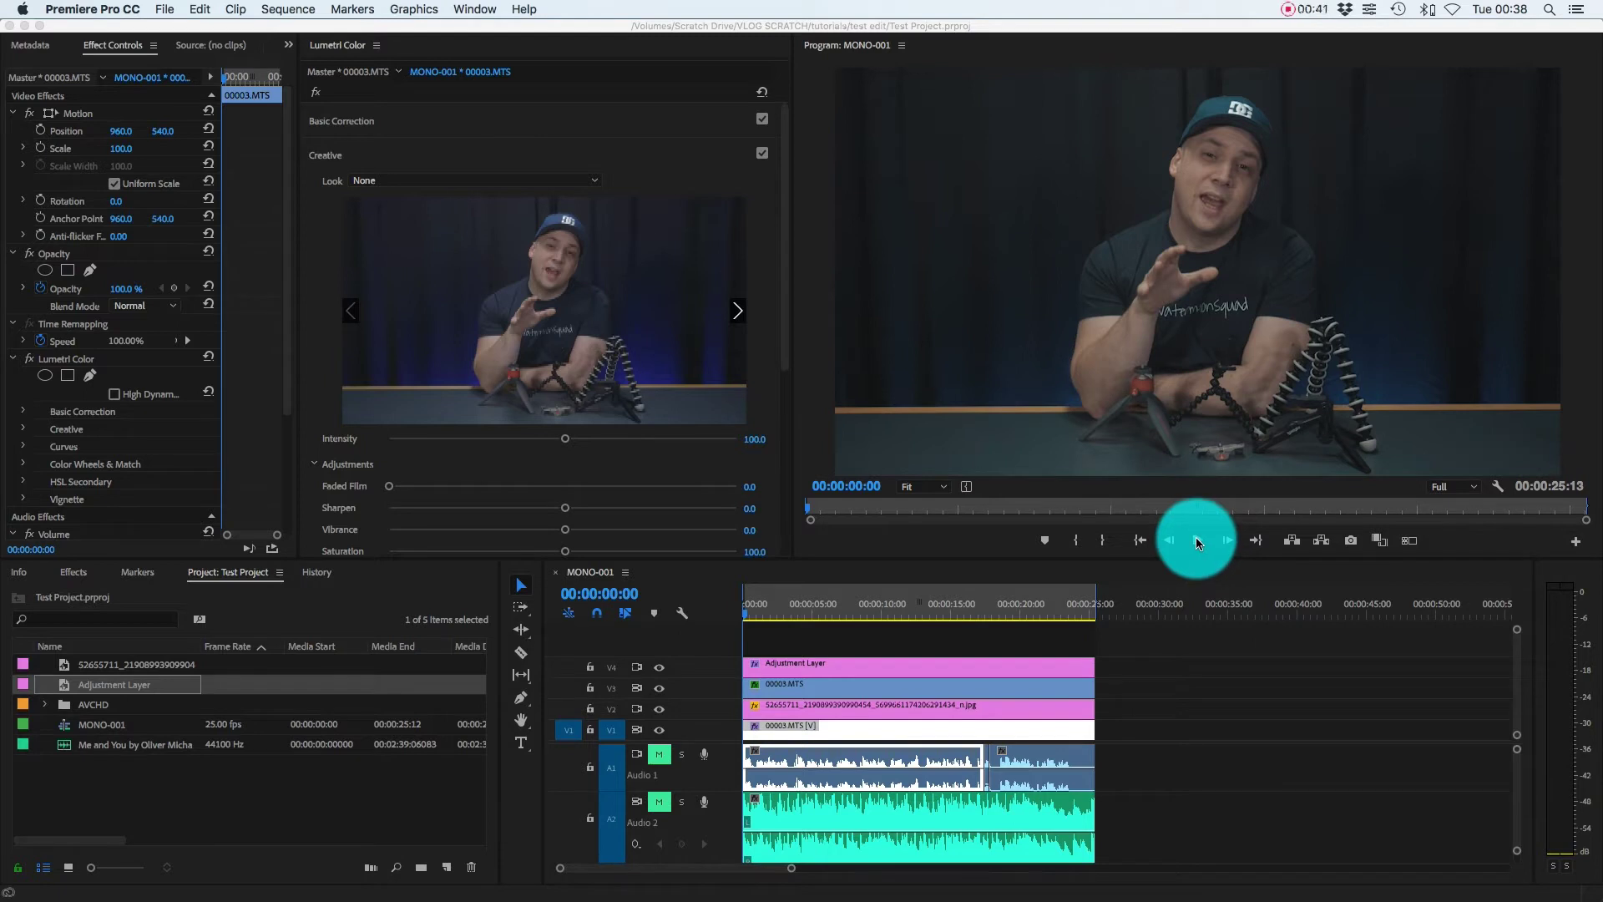
click(1196, 540)
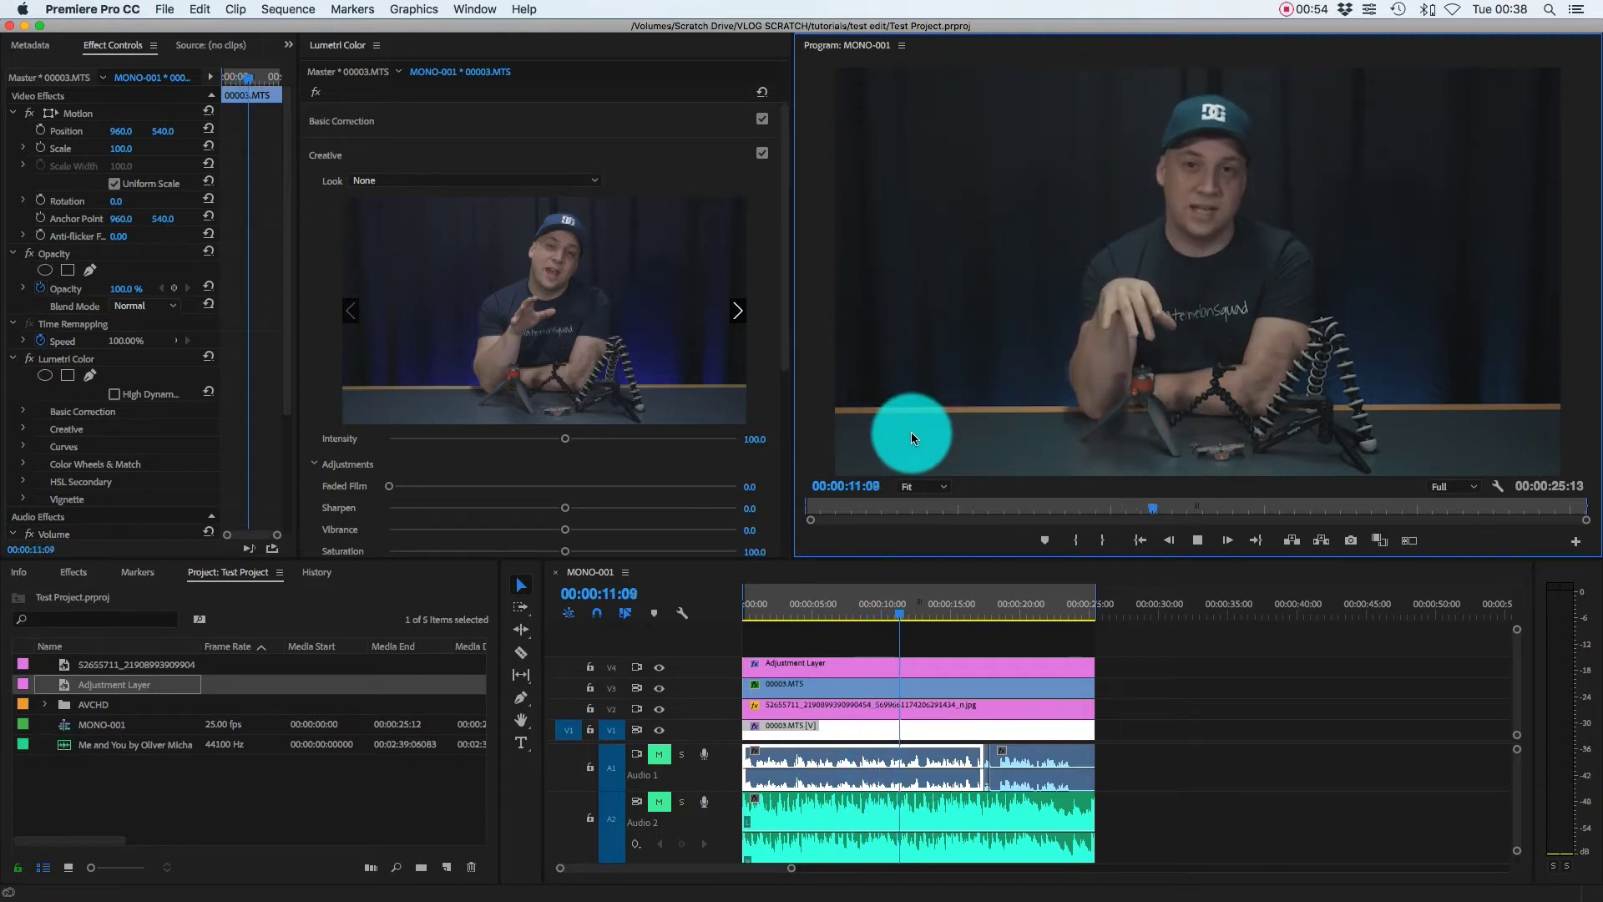
click(932, 603)
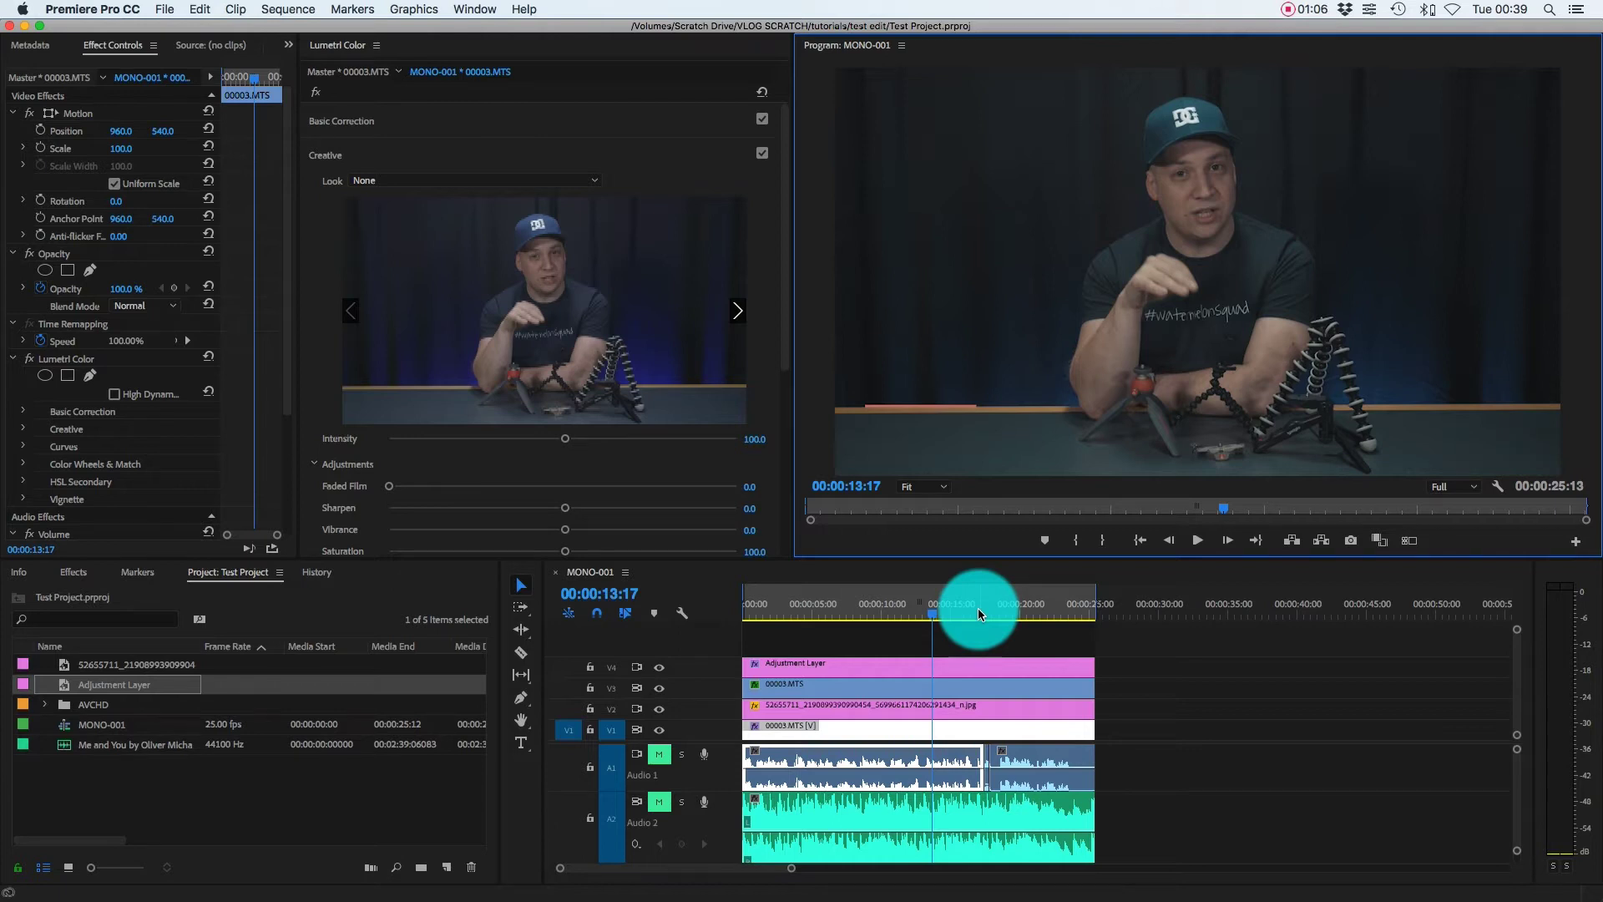
- Set the sequence export to H.264 format with the YouTube Render preset
key(super+m)
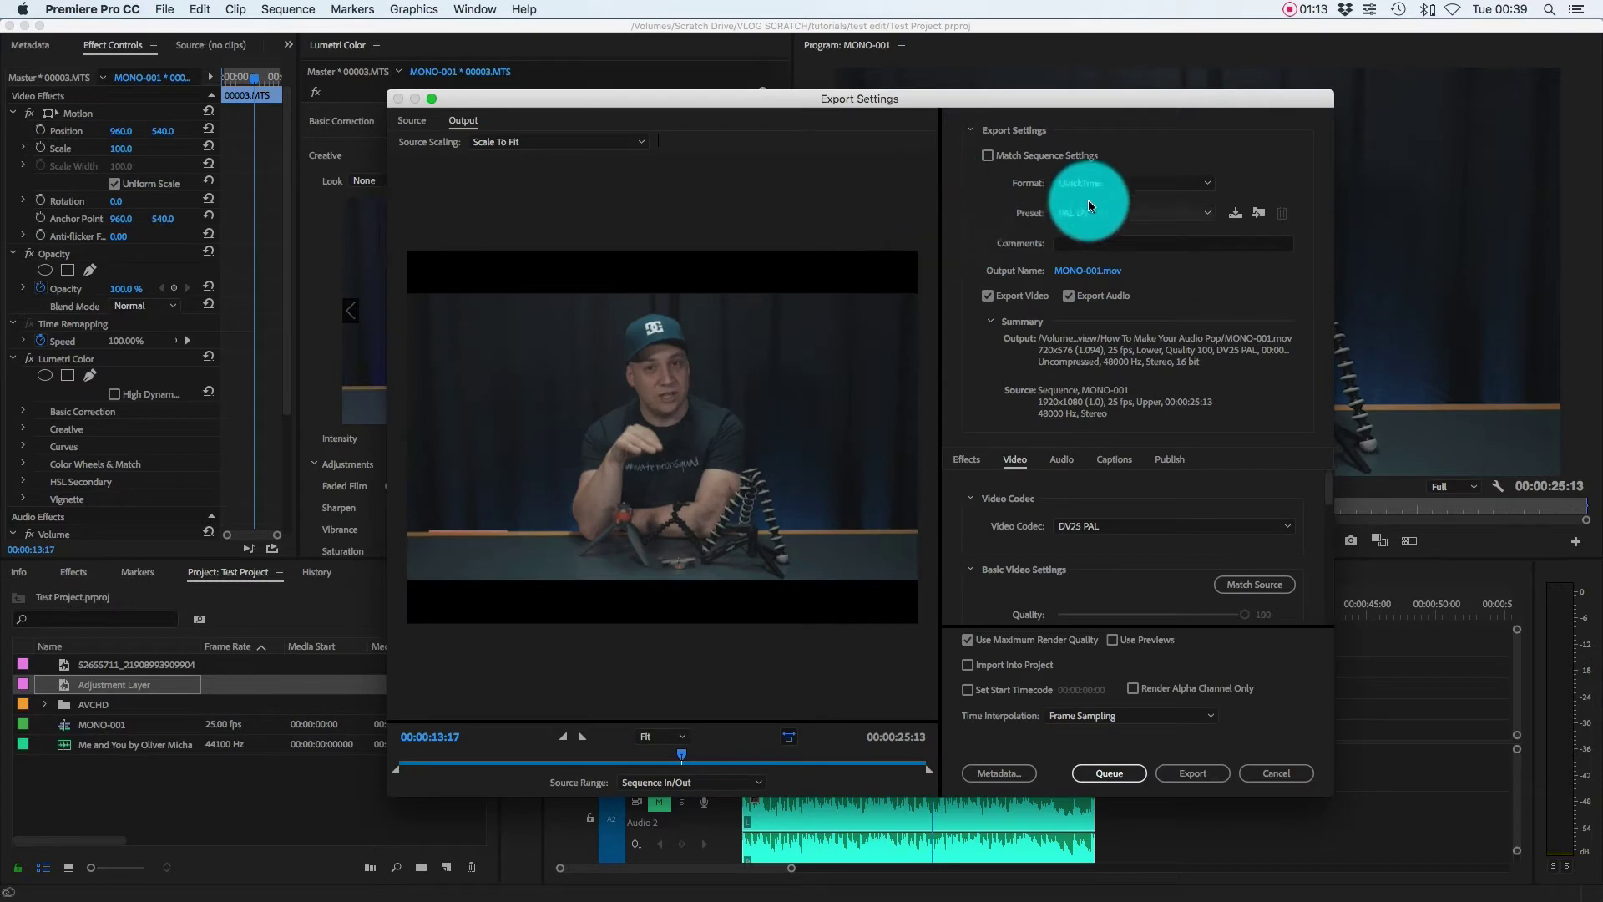
click(1090, 183)
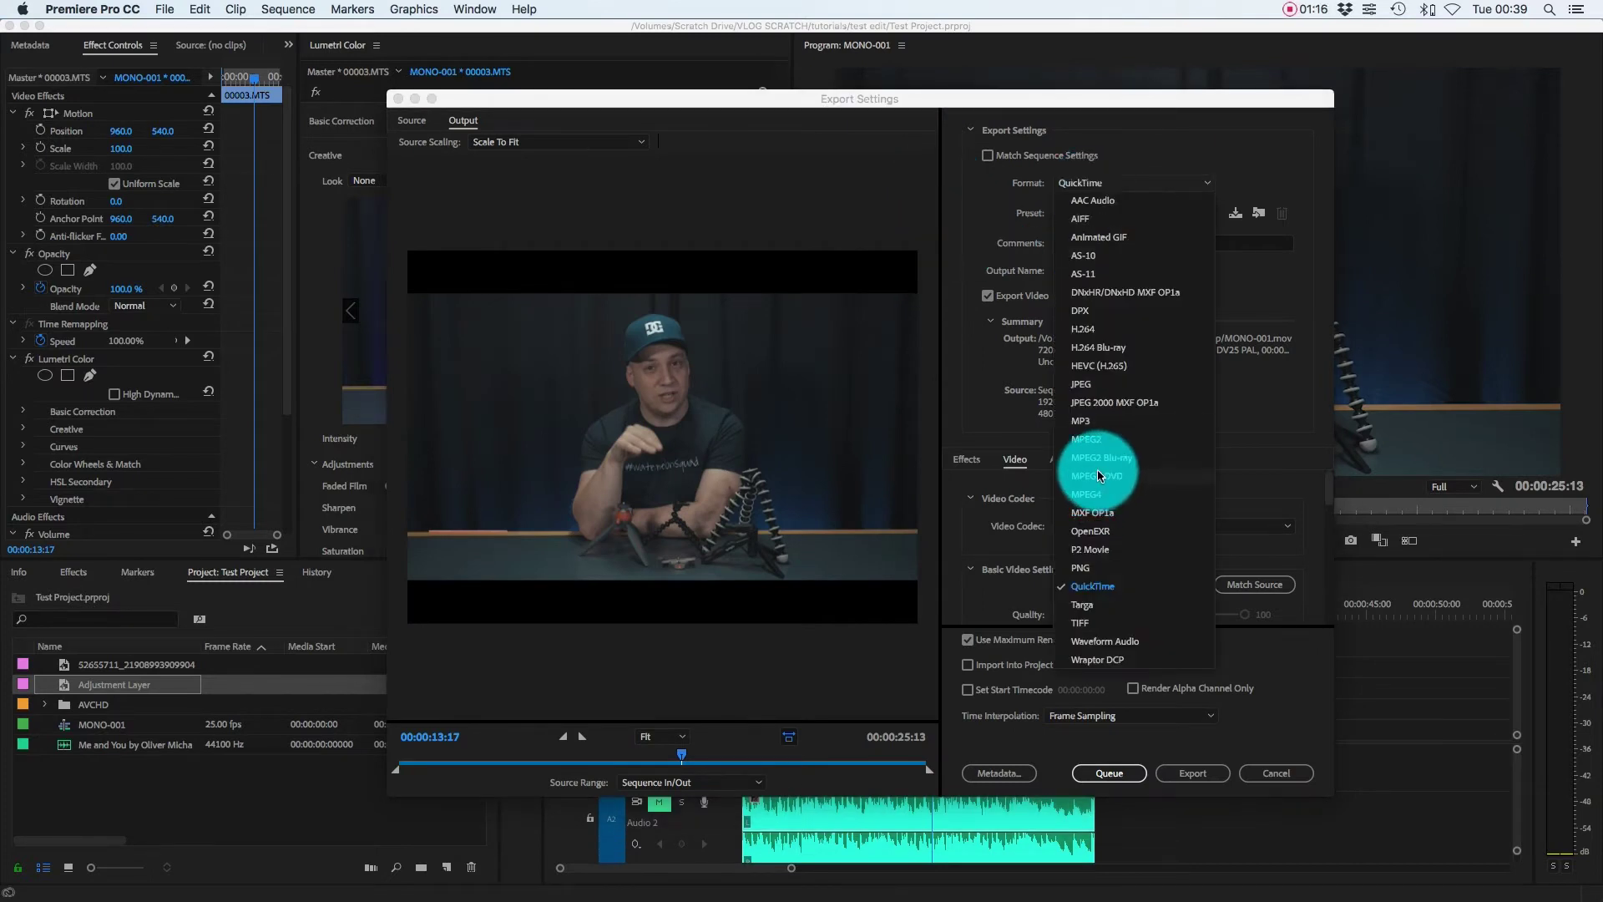
click(1087, 329)
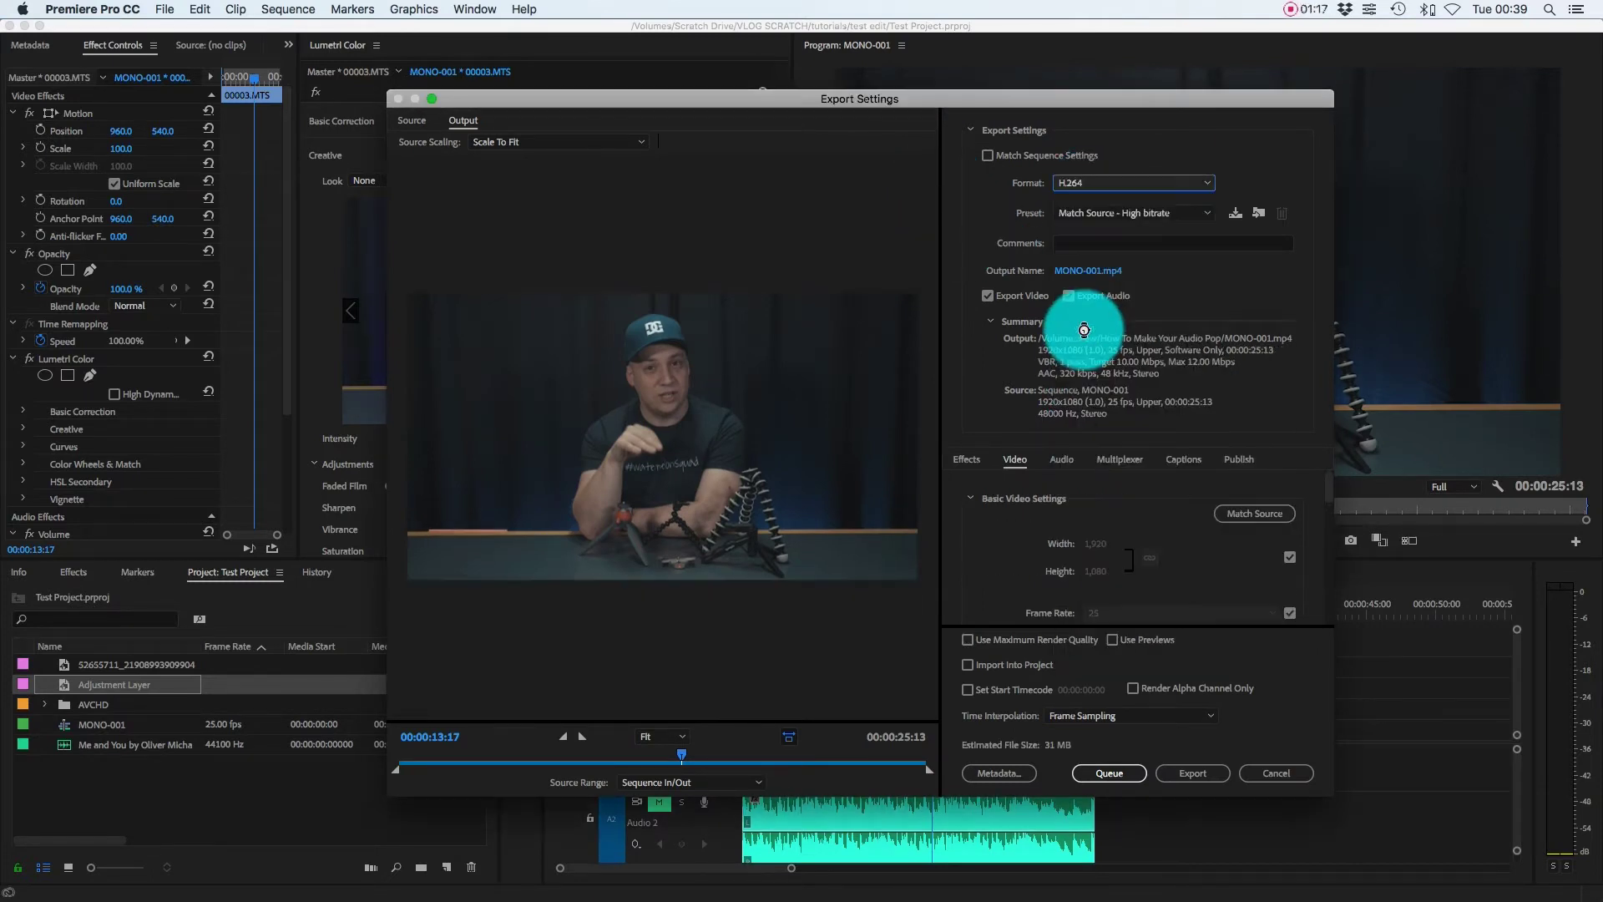
click(1087, 215)
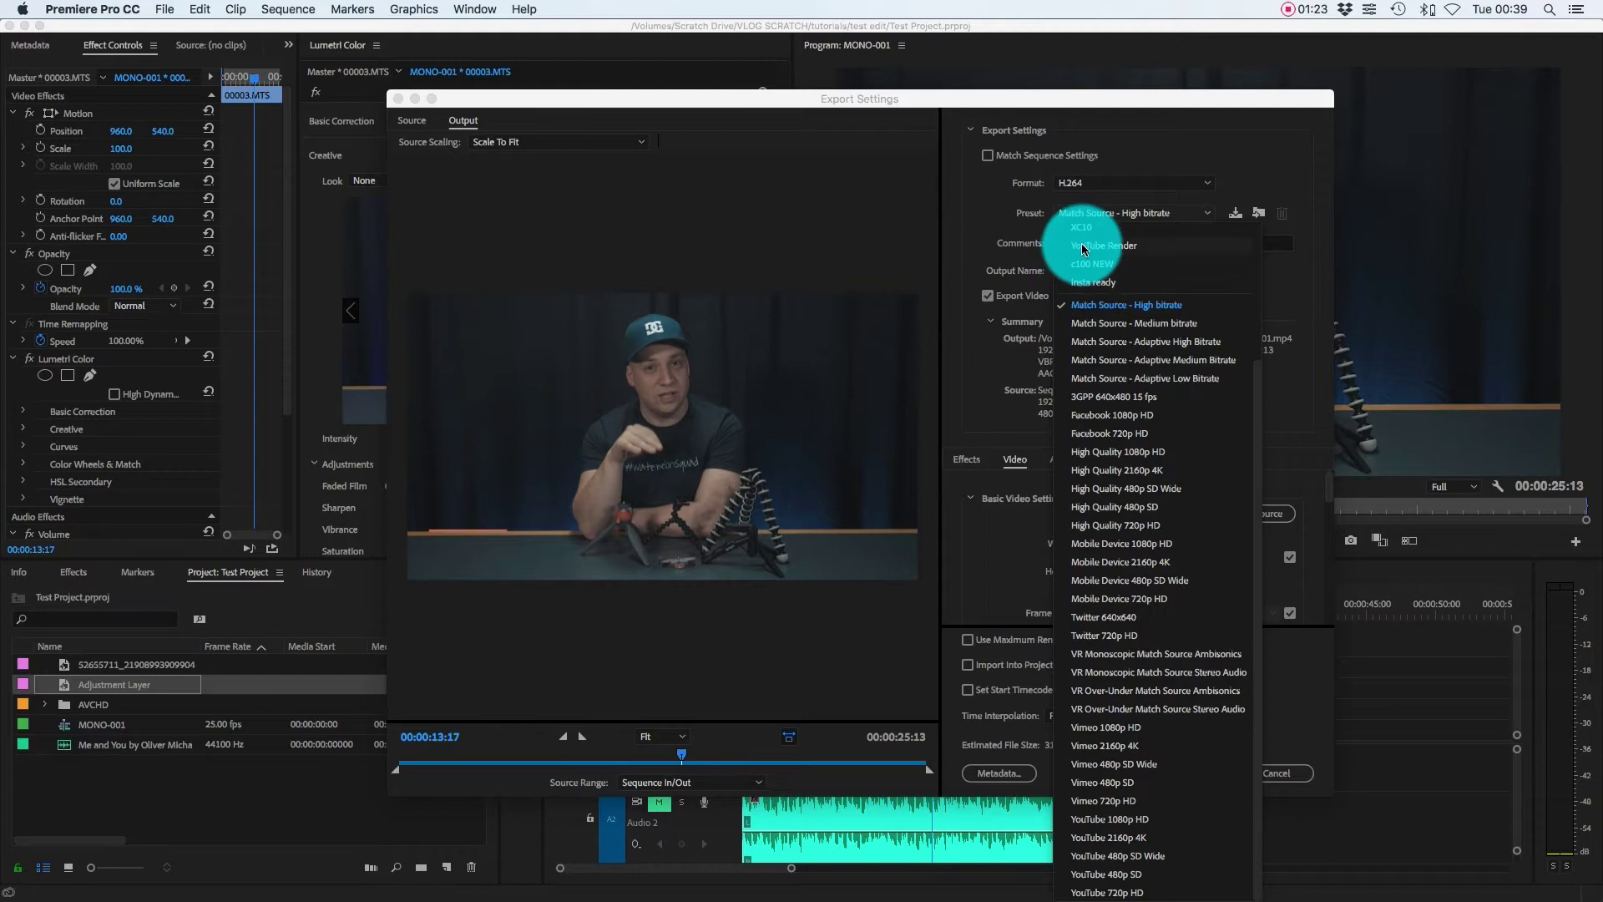
click(1094, 245)
- Name the output 'test export' and send it to the Media Encoder queue
click(1090, 272)
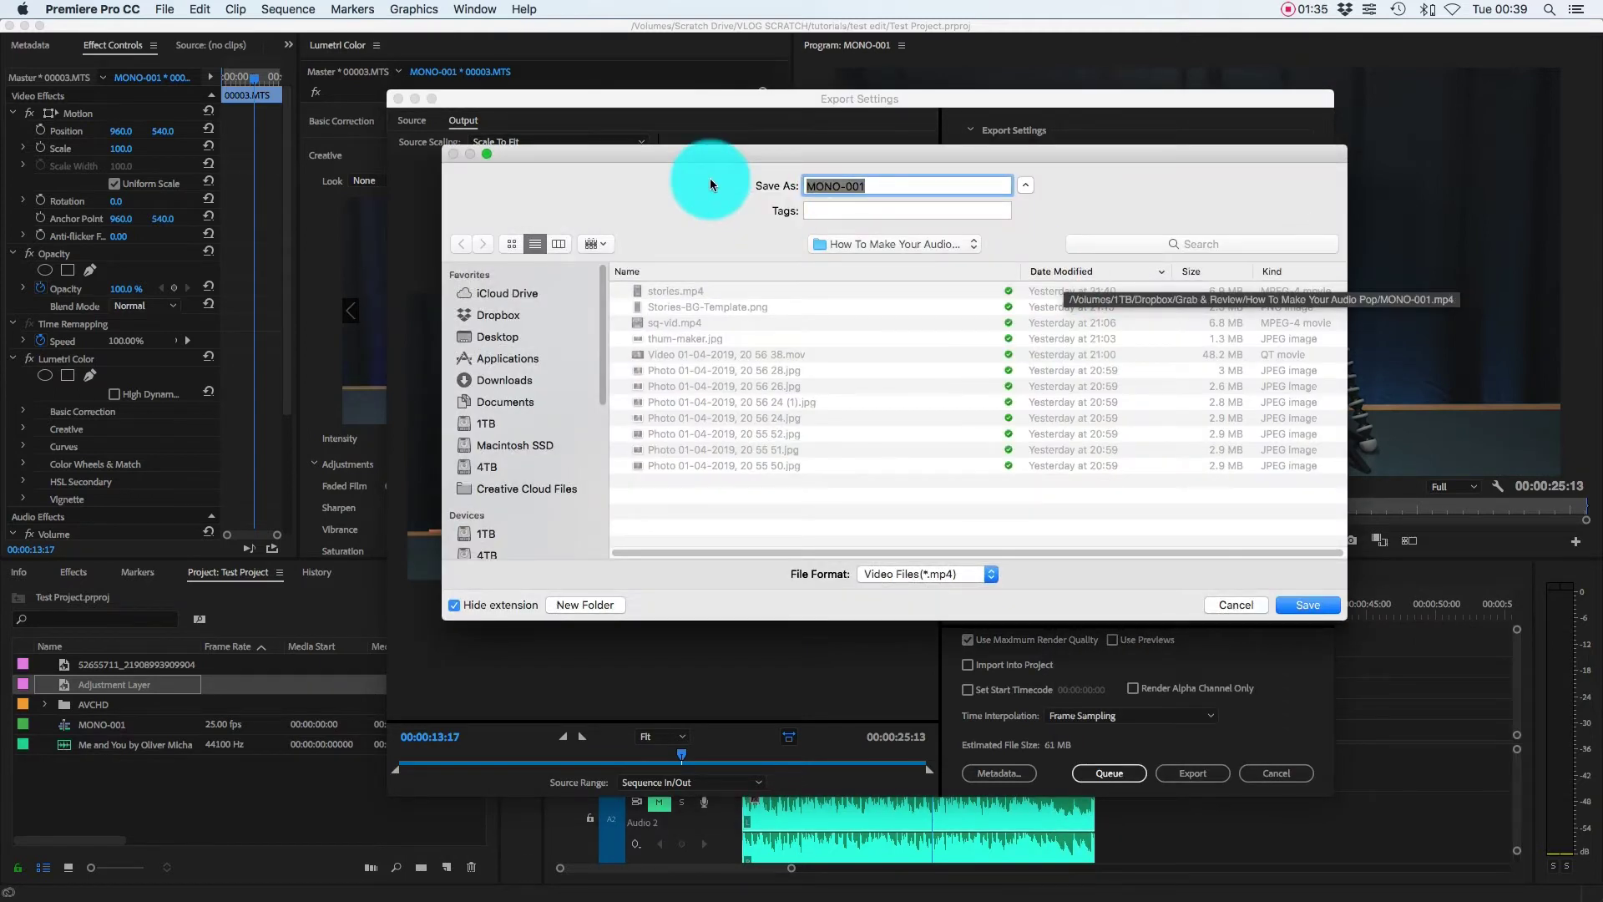
text(test export)
key(Return)
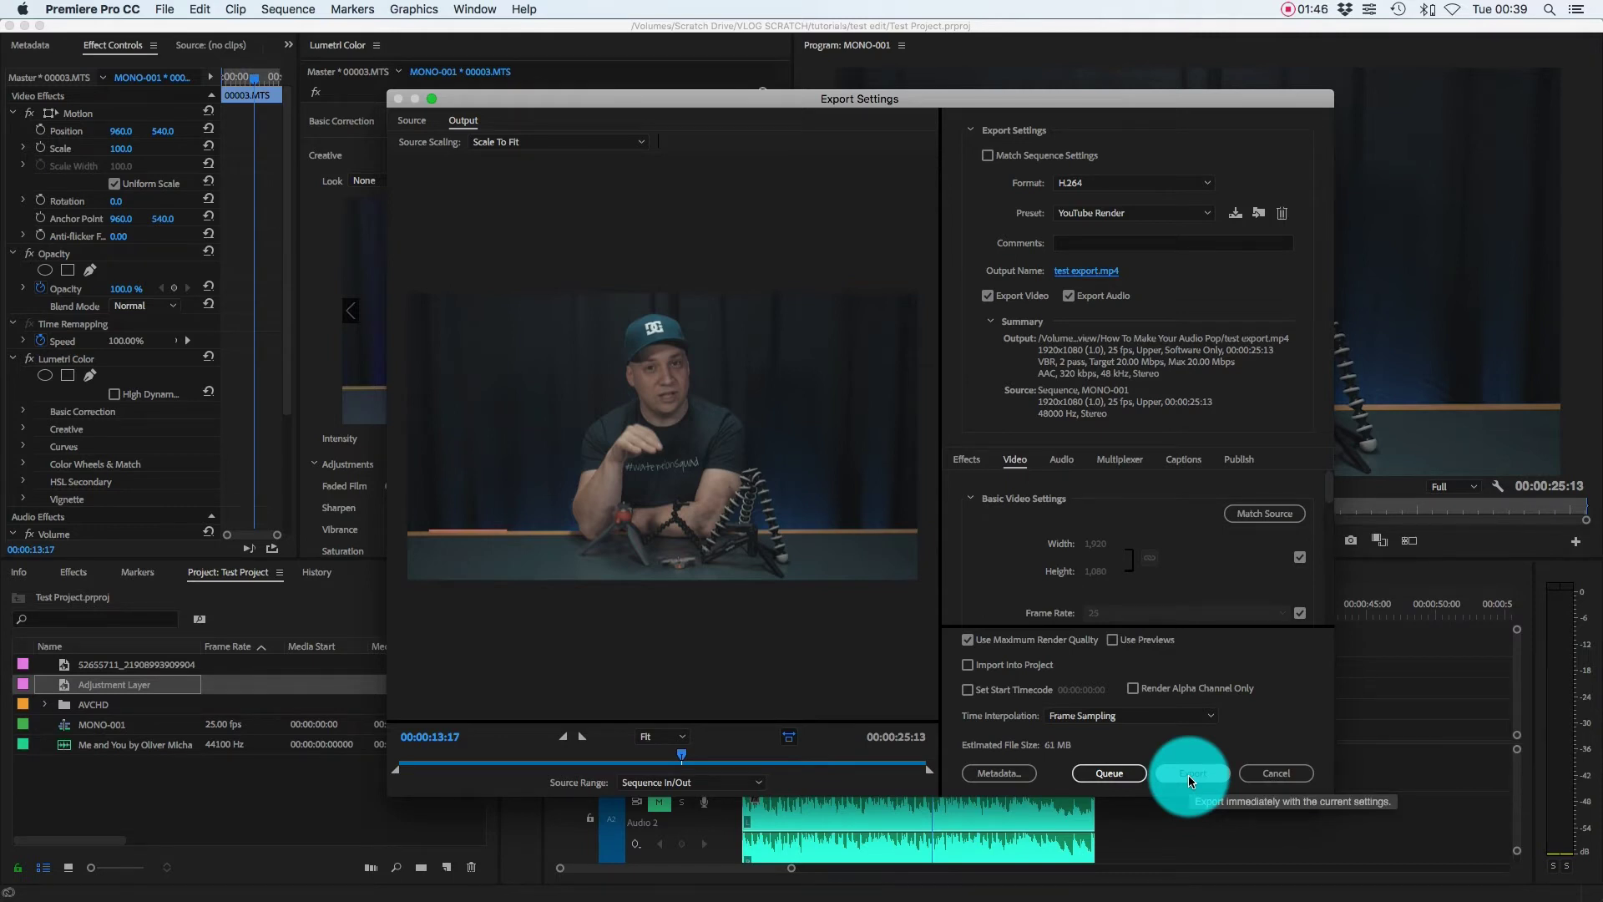
click(1109, 772)
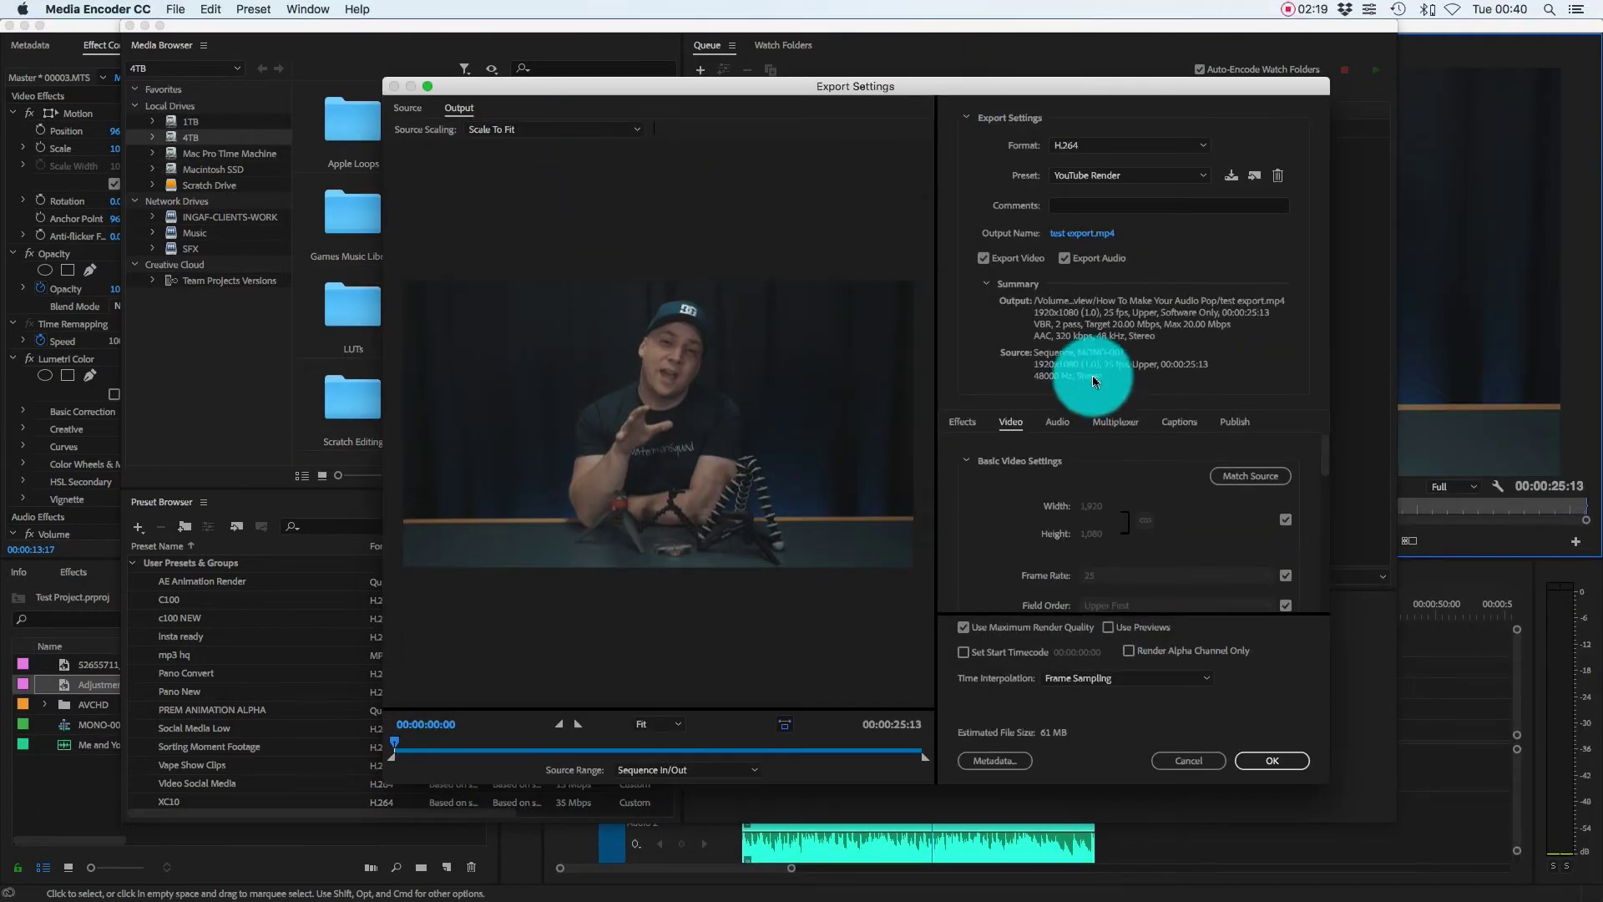
- Start encoding the queued test export in Media Encoder and return to Premiere Pro
click(1262, 760)
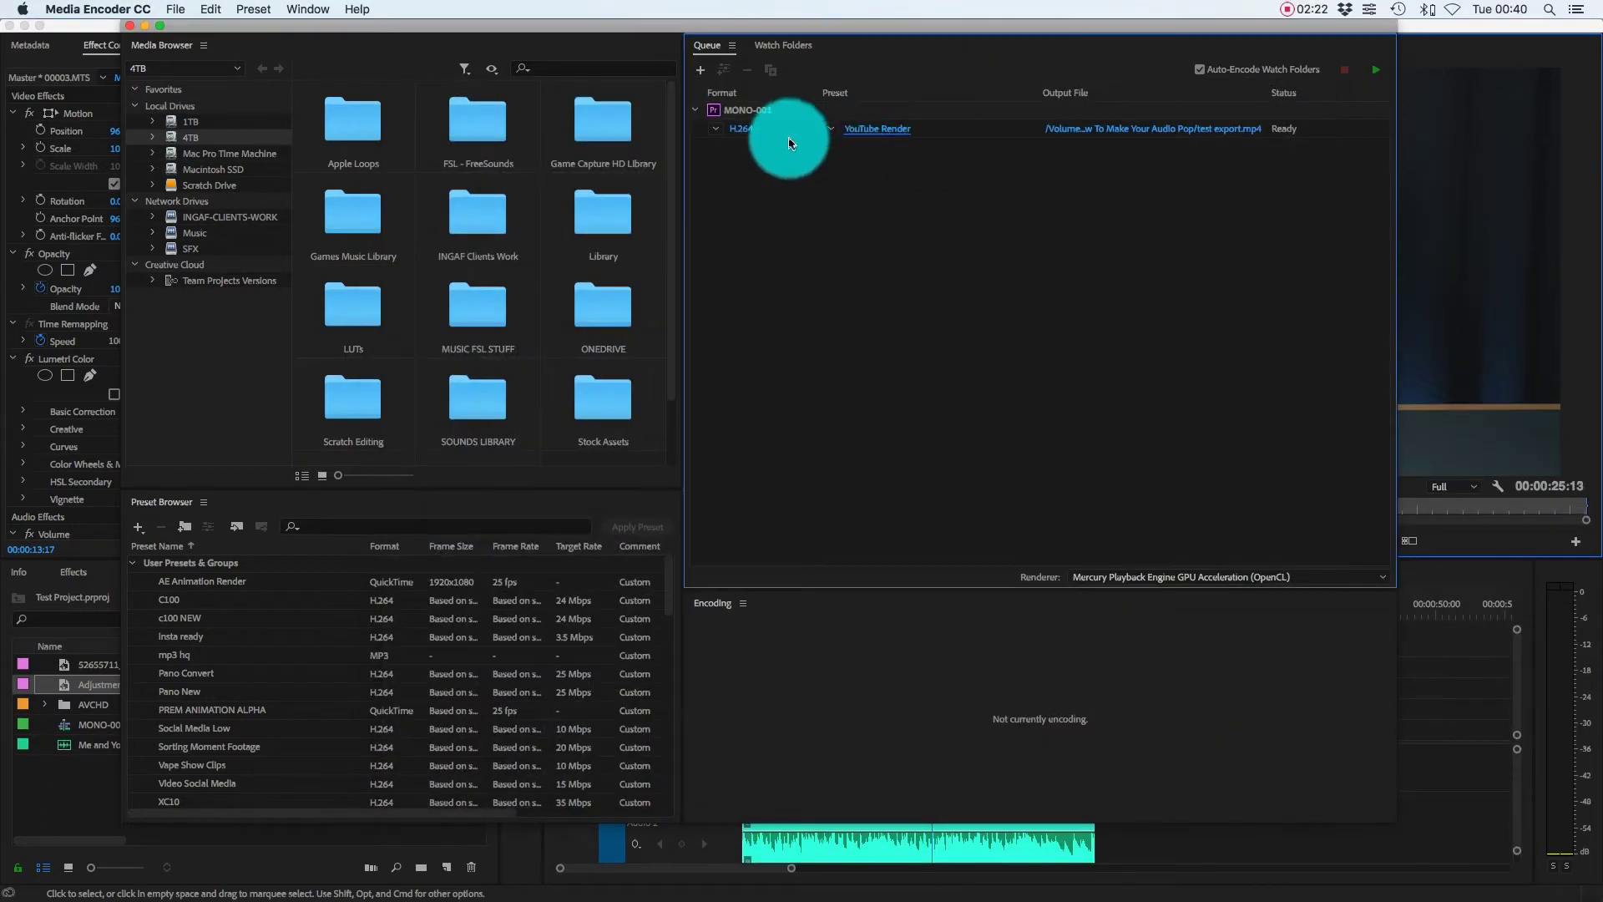
click(1379, 70)
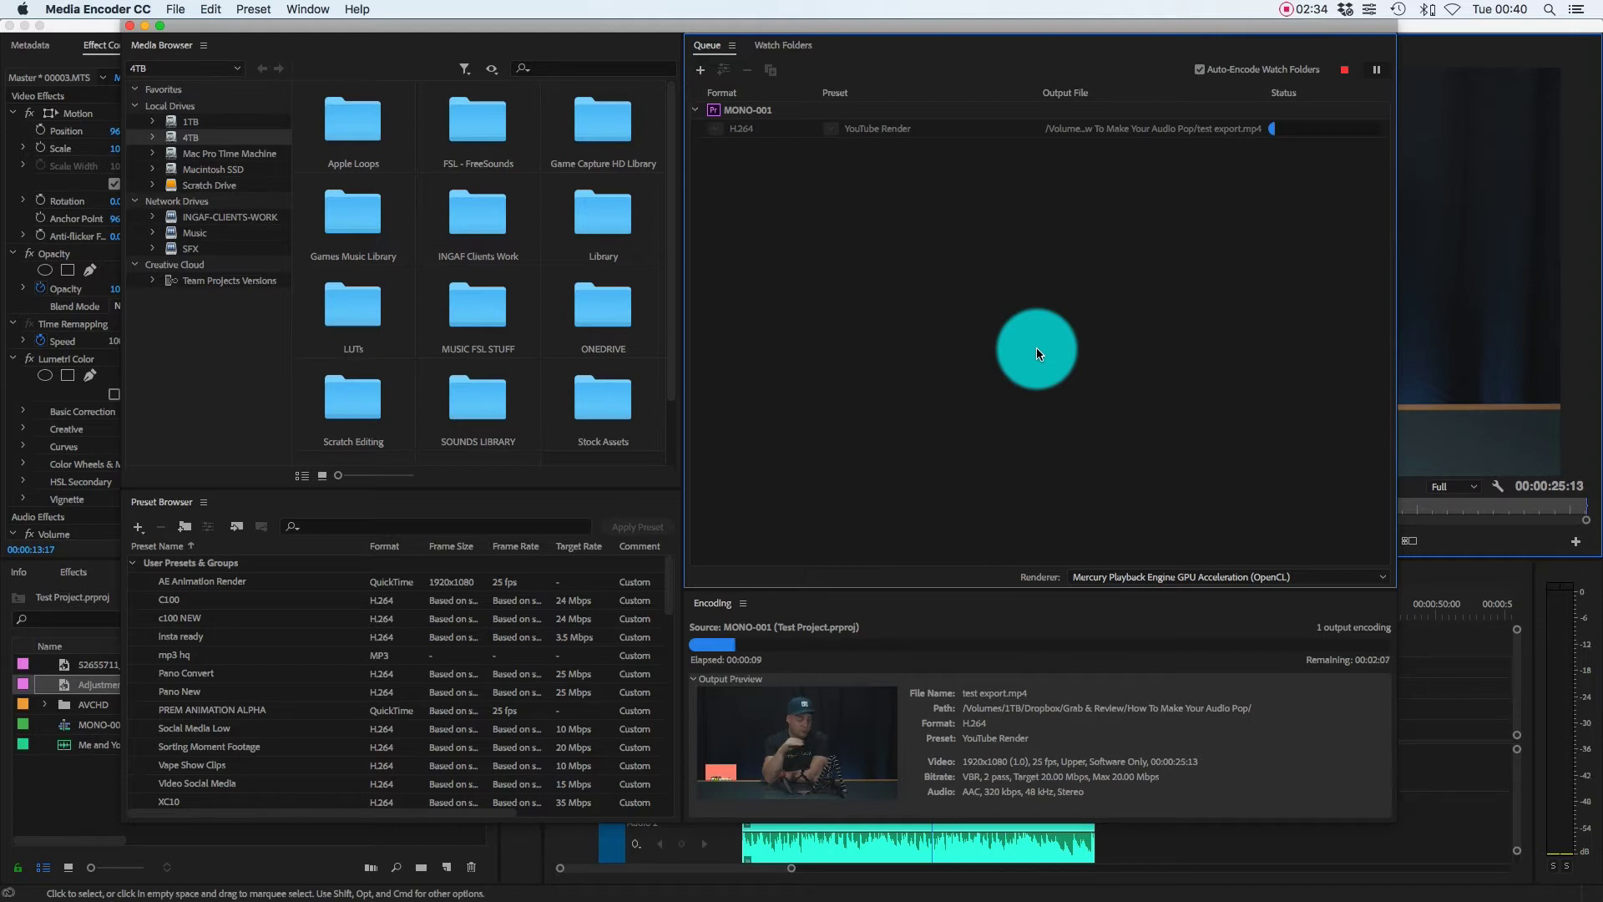
click(1458, 699)
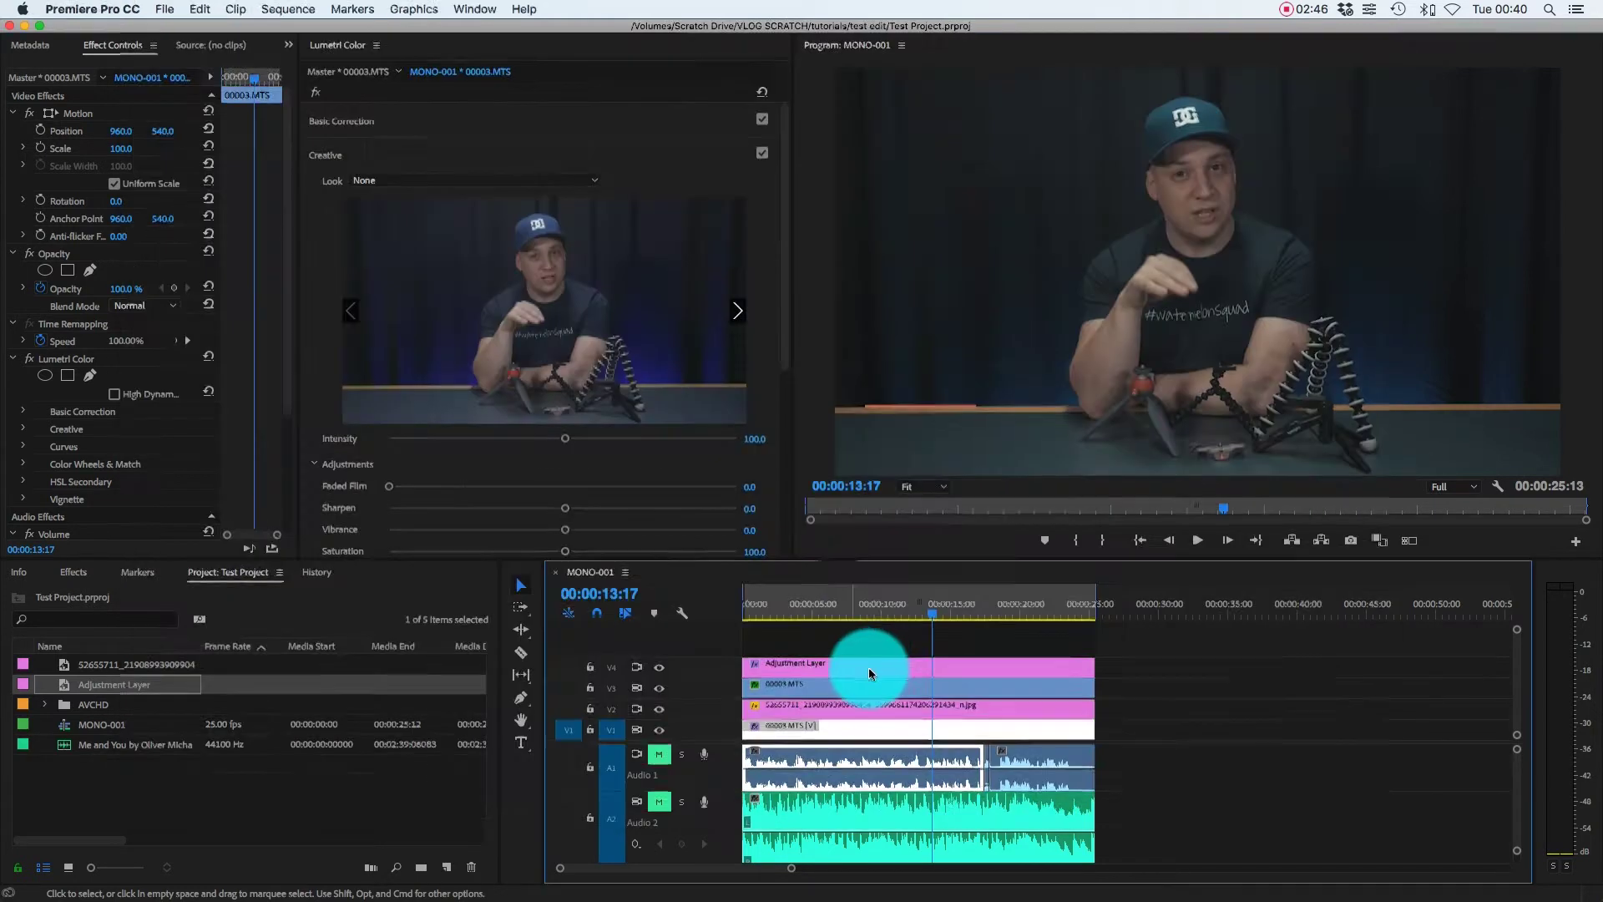
- Preview from about 8 seconds and trim the Adjustment Layer's end shorter
click(851, 605)
key(space)
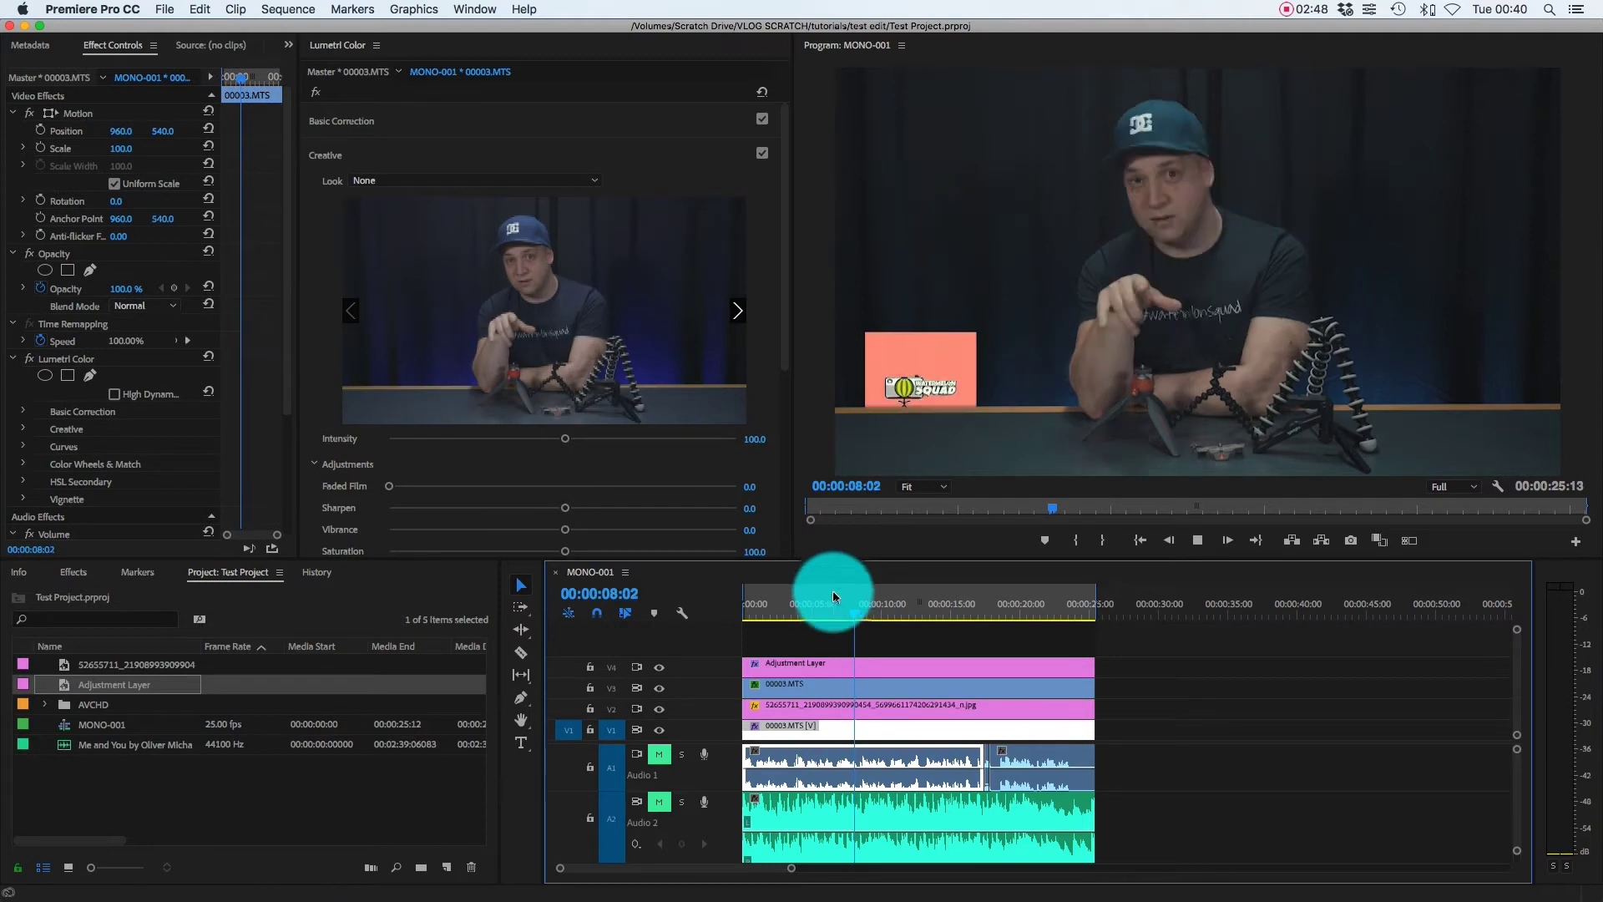
key(space)
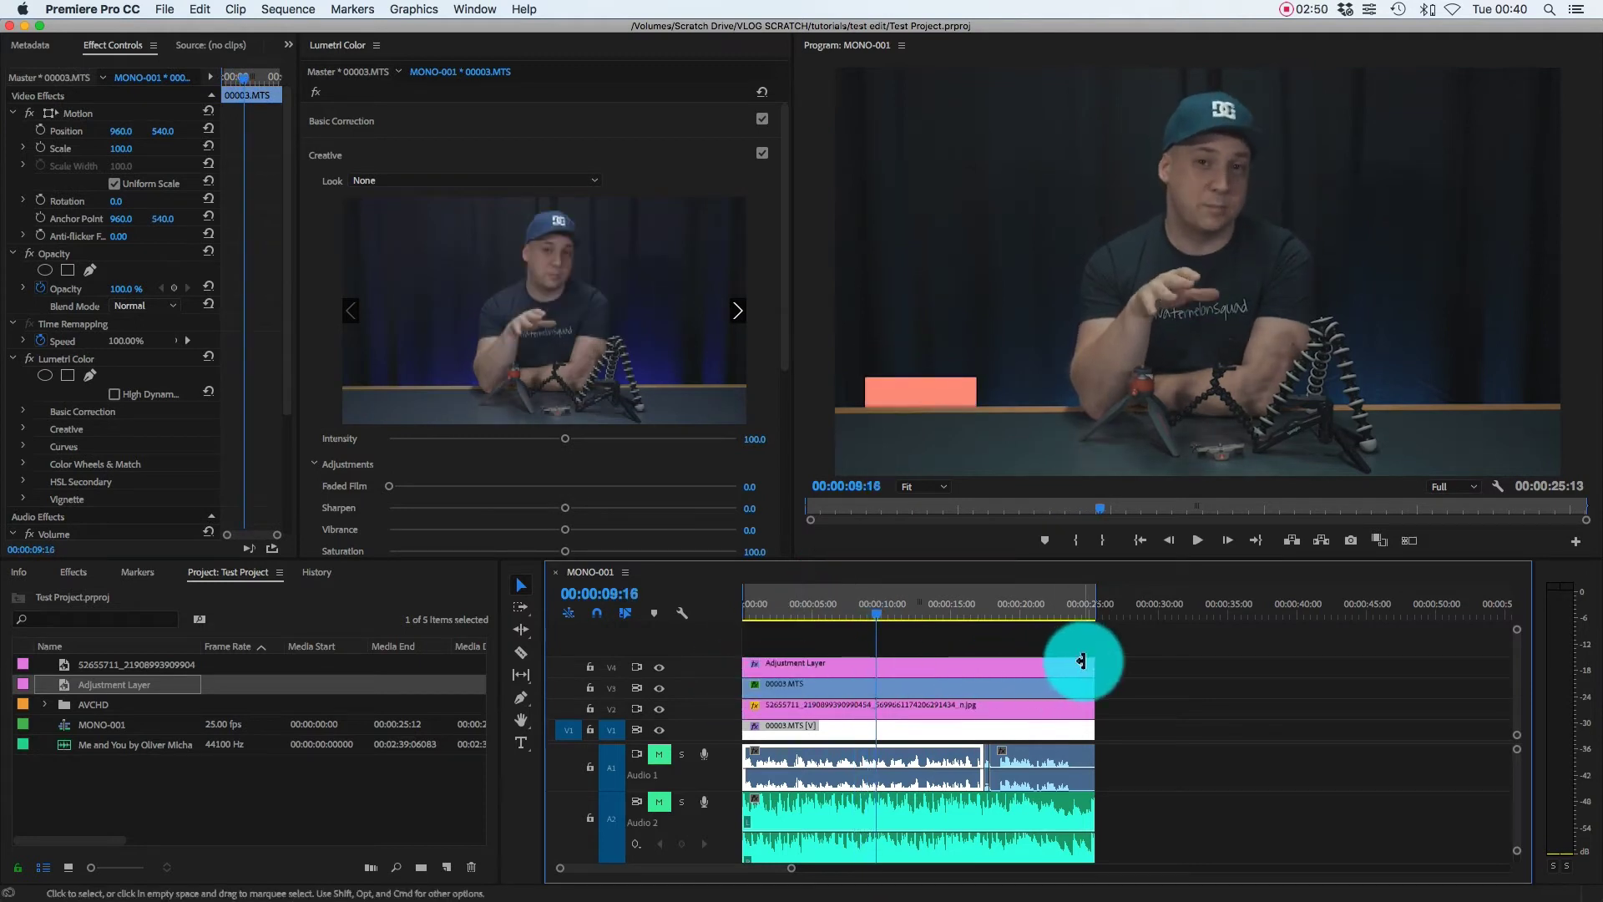
drag(1082, 662, 989, 681)
- Delete the later audio clip on track A1 and play back the result
click(936, 615)
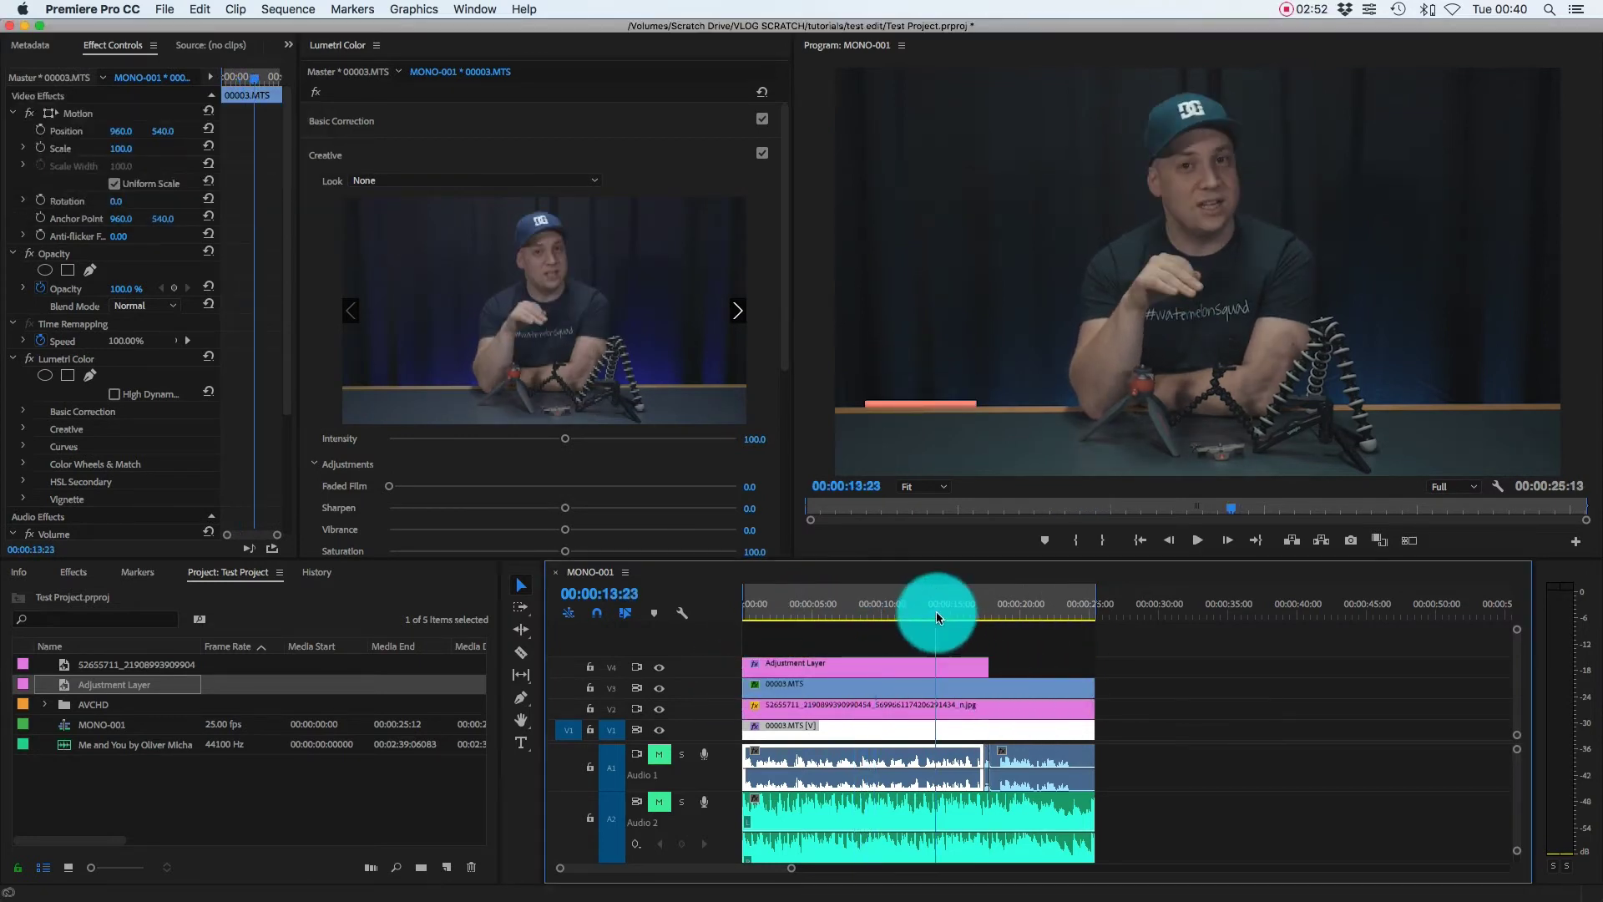
click(1026, 761)
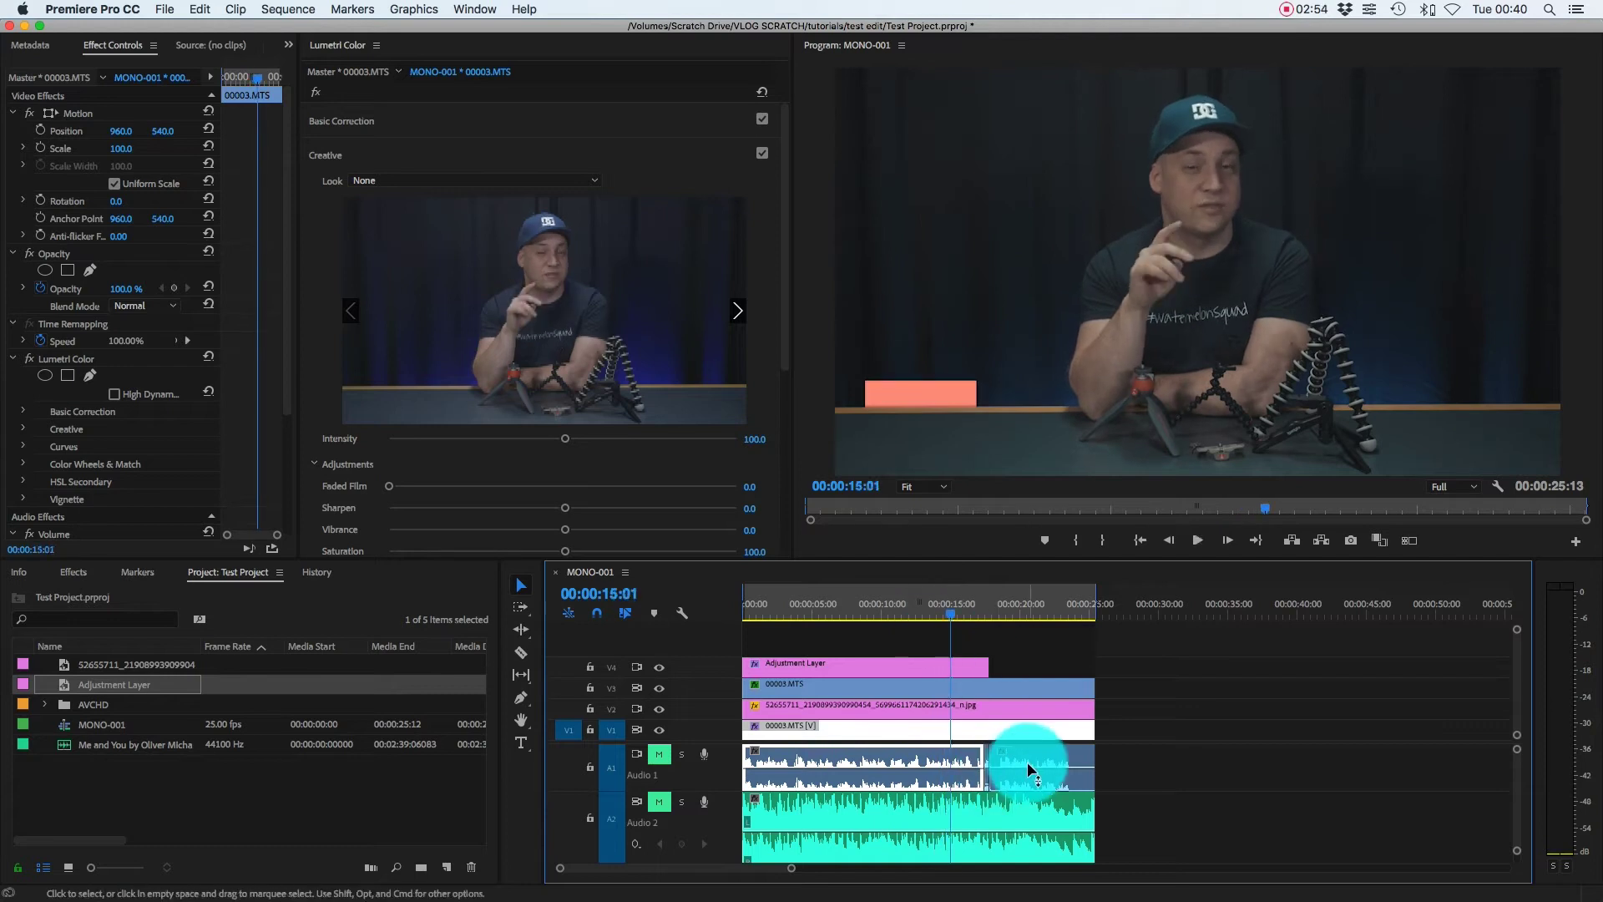
key(Delete)
key(space)
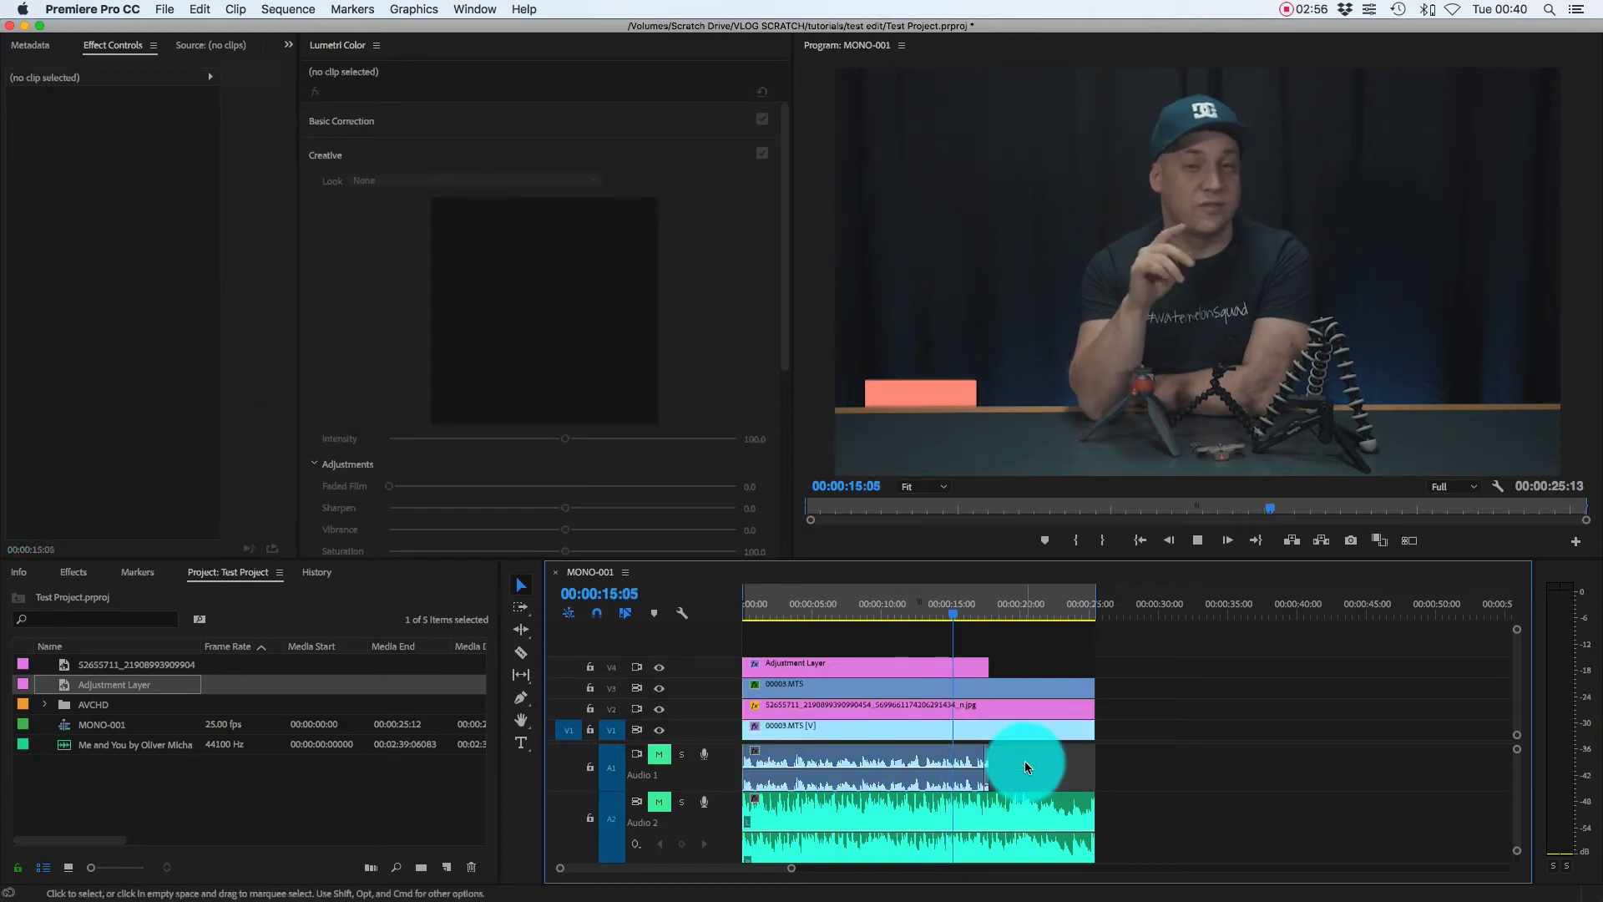
key(d)
- Save the project and switch to Media Encoder to check the render
key(space)
key(super+s)
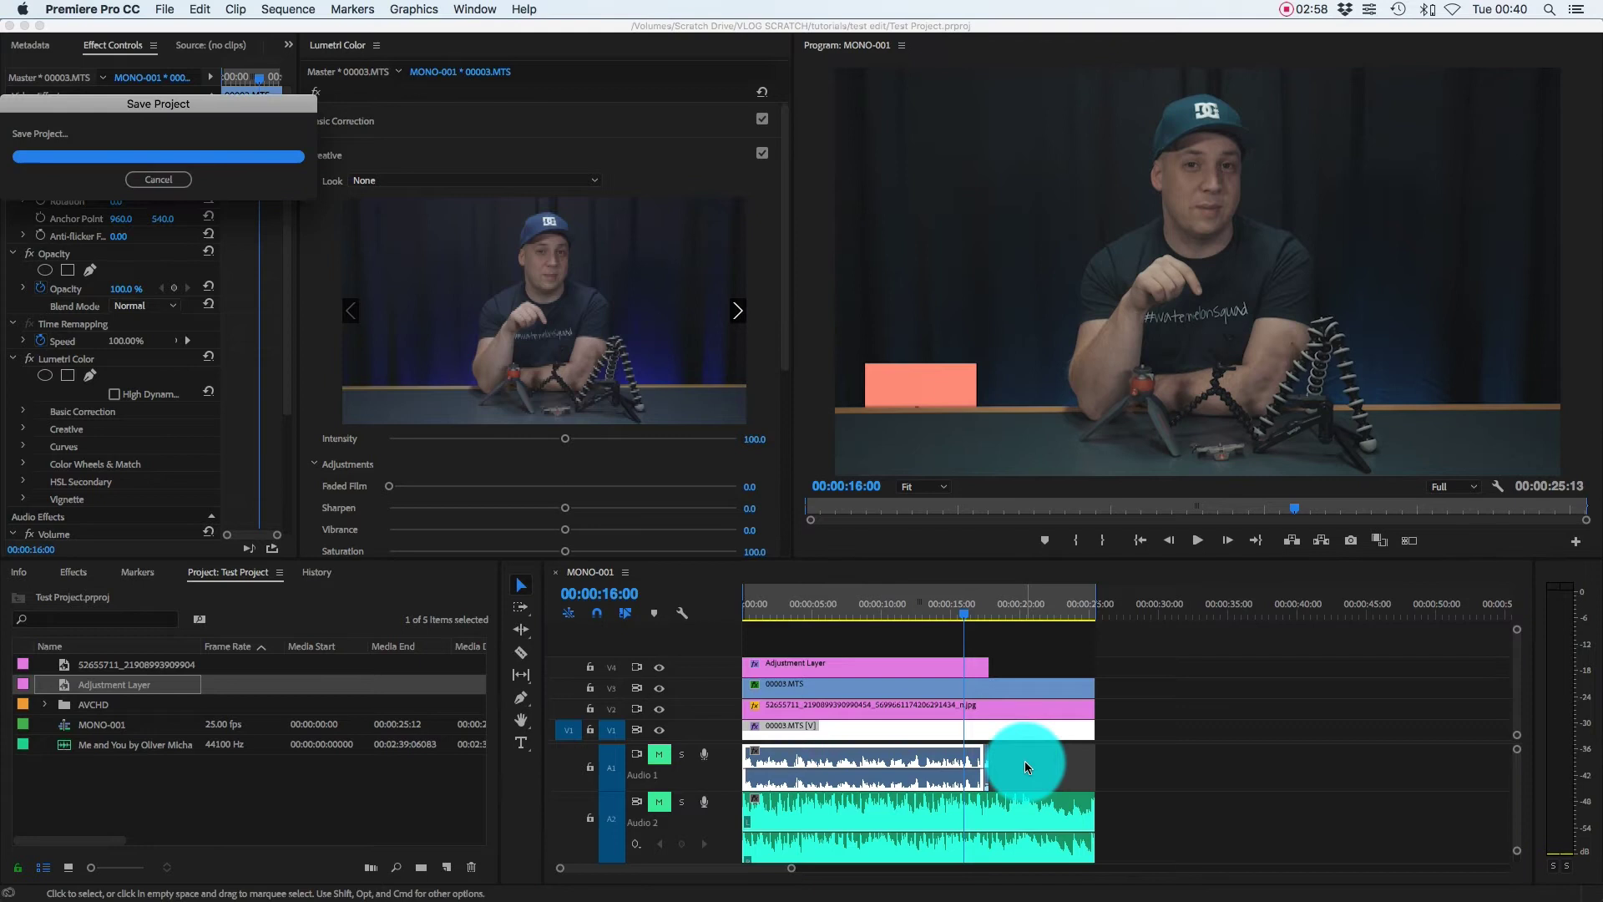
key(super+Tab)
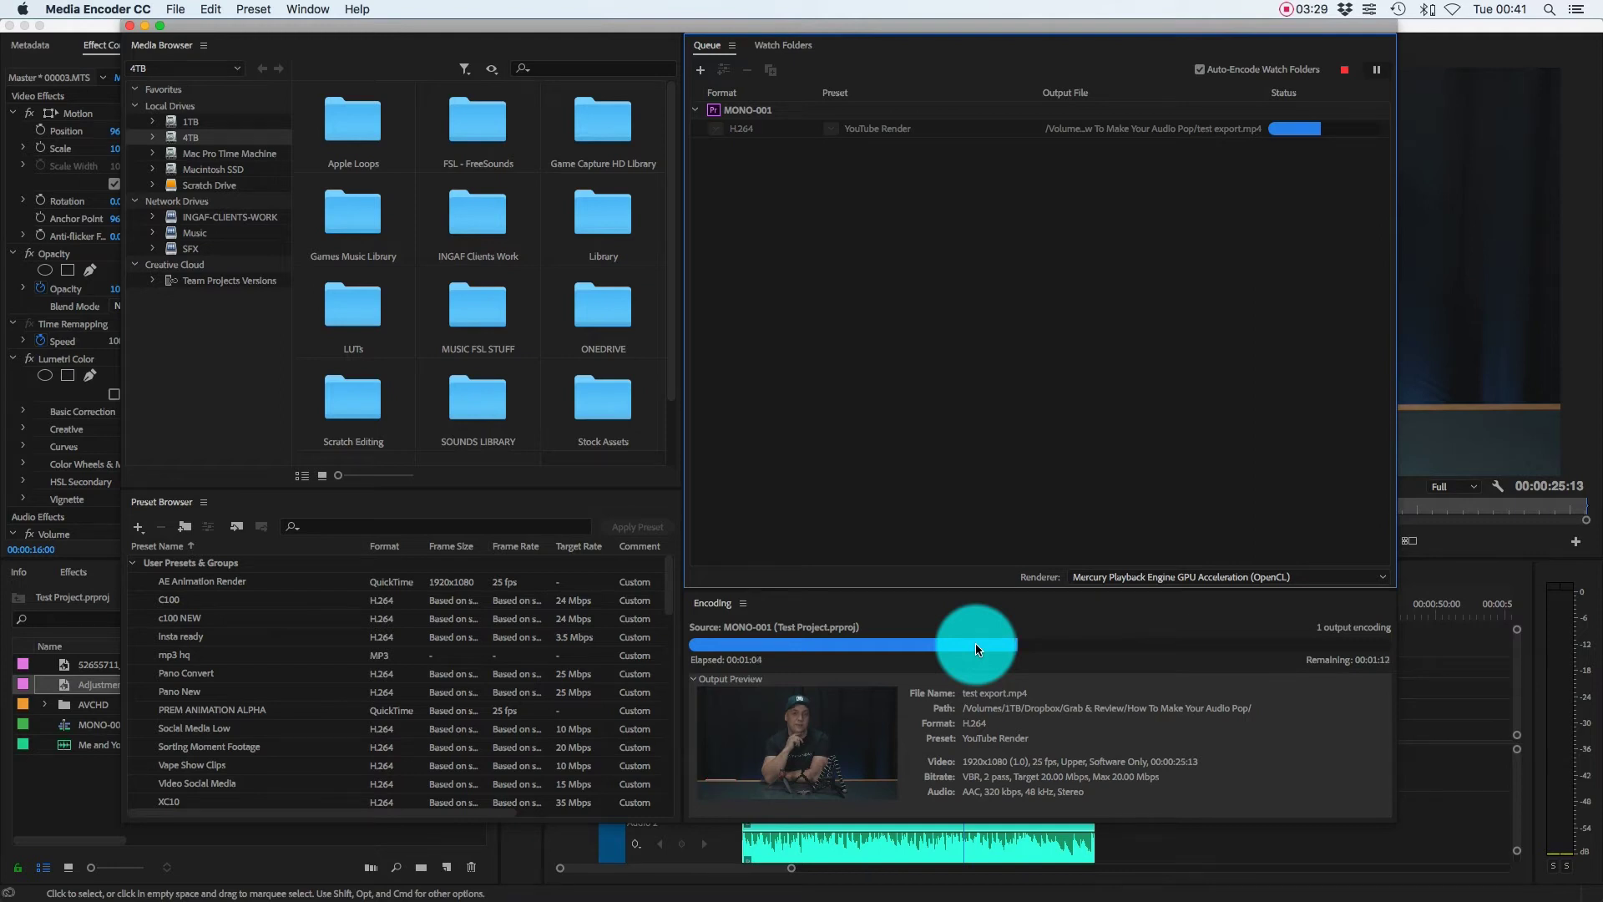
- Switch back to Premiere Pro after checking the encoding progress
click(1487, 723)
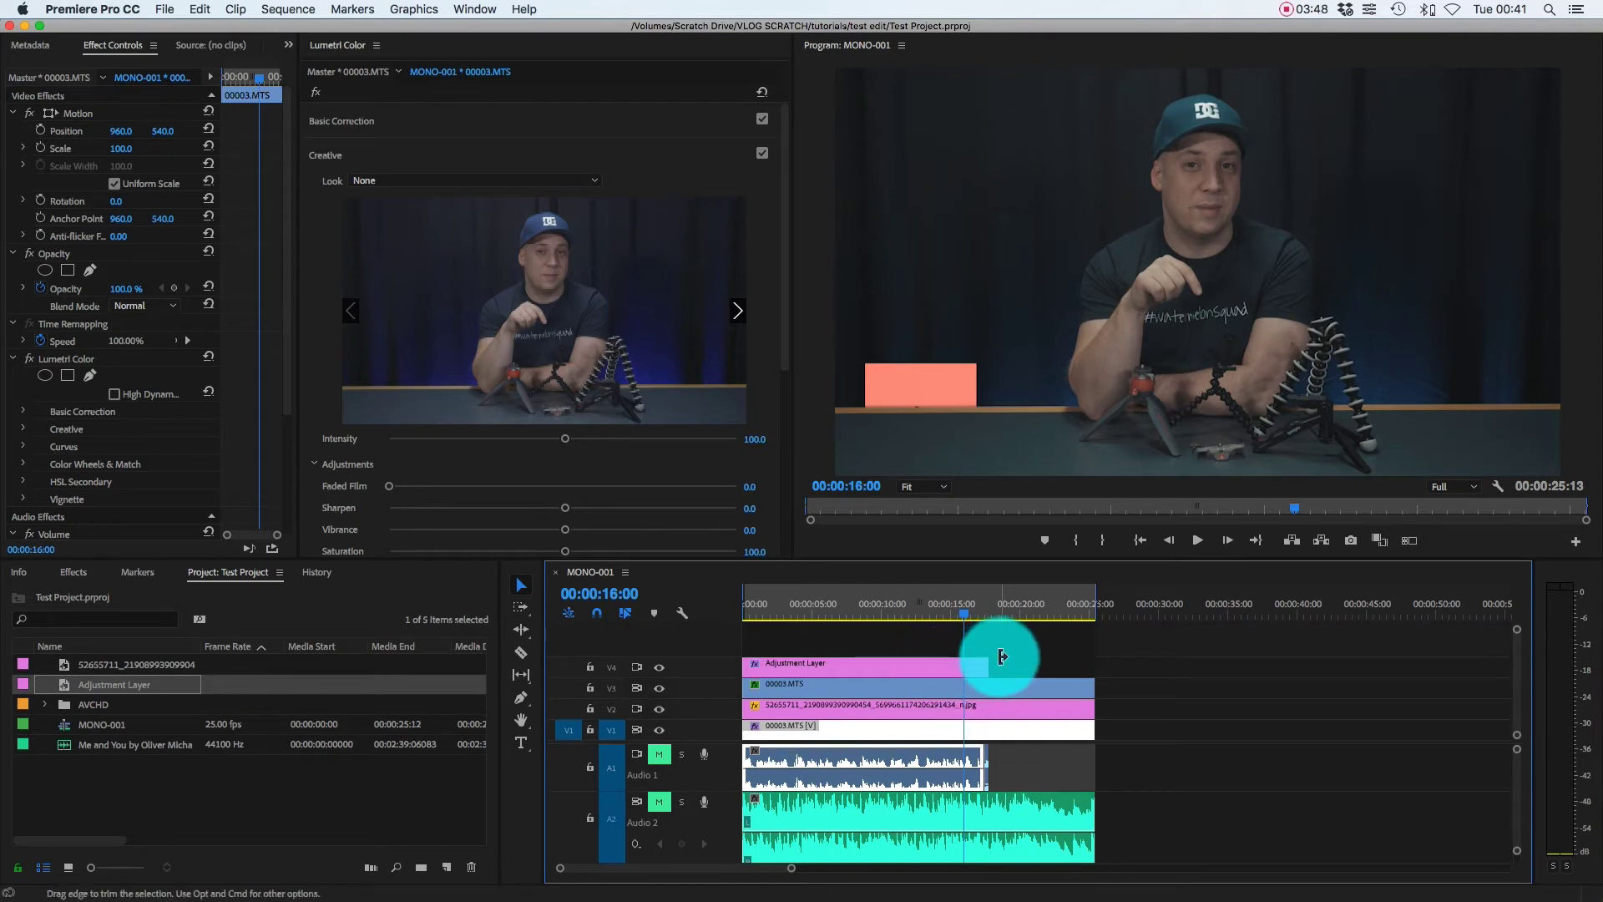
- Move the sequence out point to about 8:13 and queue a second export named 'test 2'
click(1099, 602)
drag(964, 606, 861, 609)
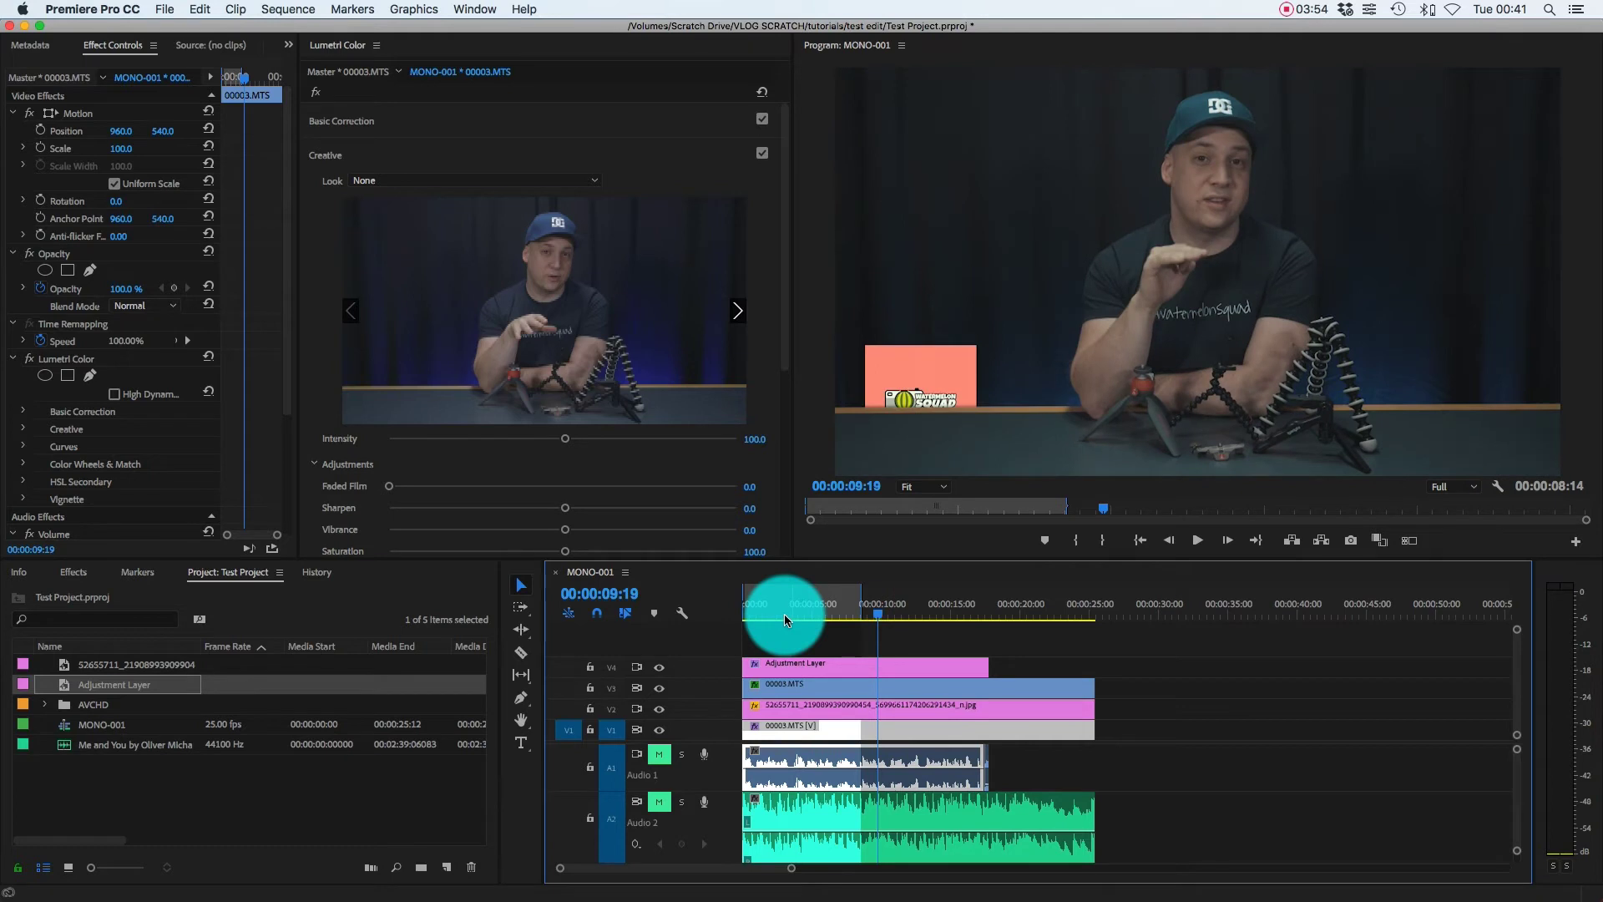
key(super+m)
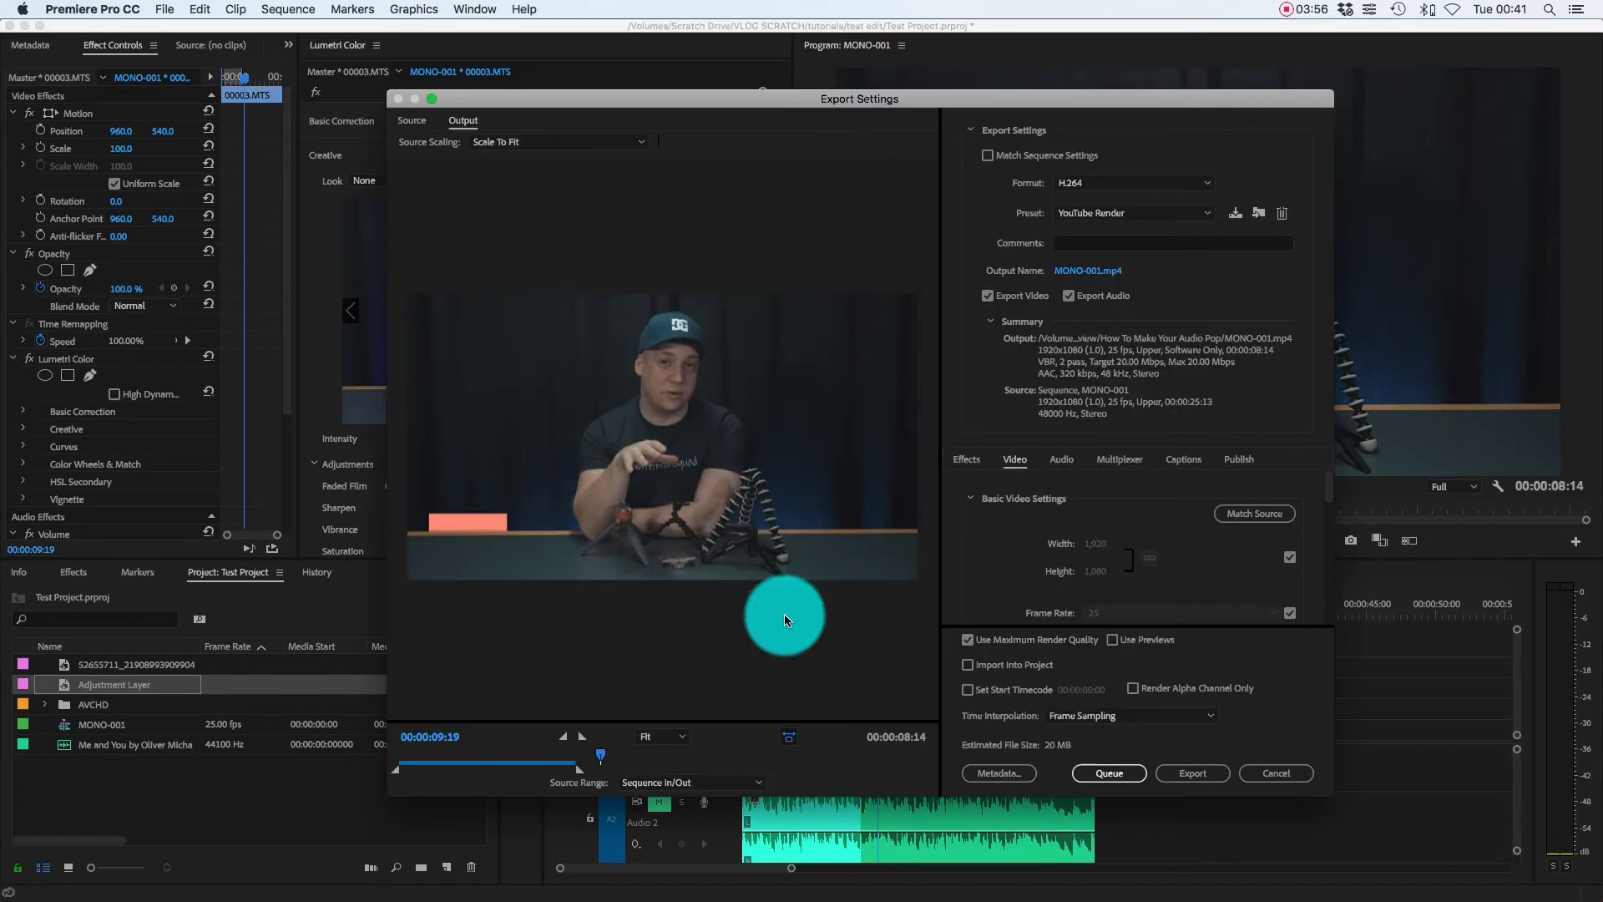
click(1080, 272)
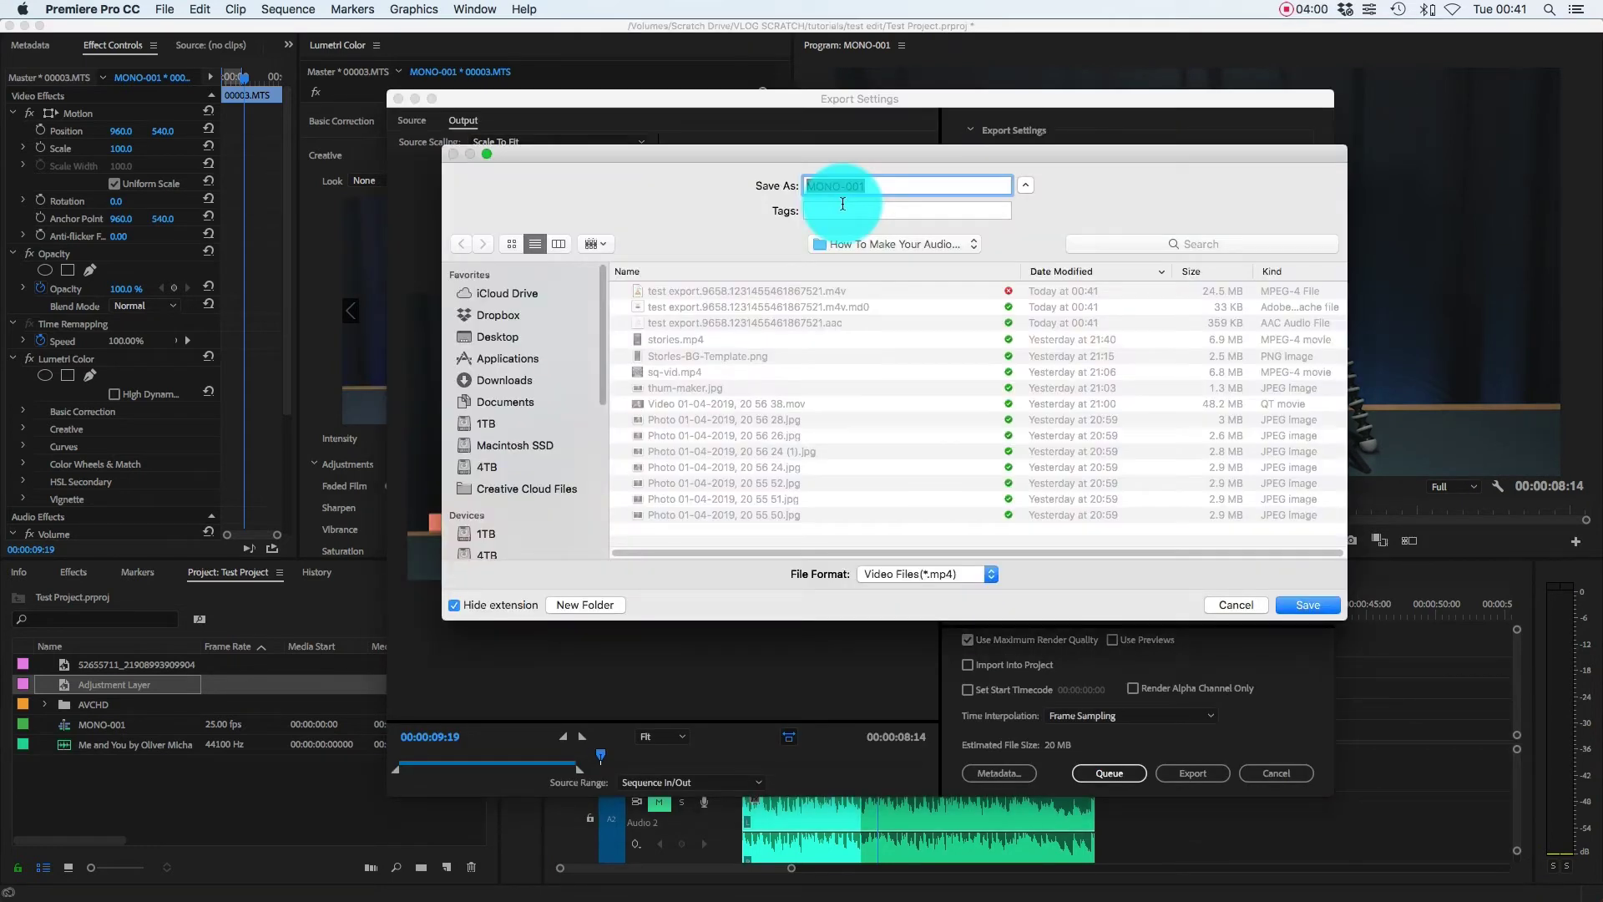
text(test 2)
key(Return)
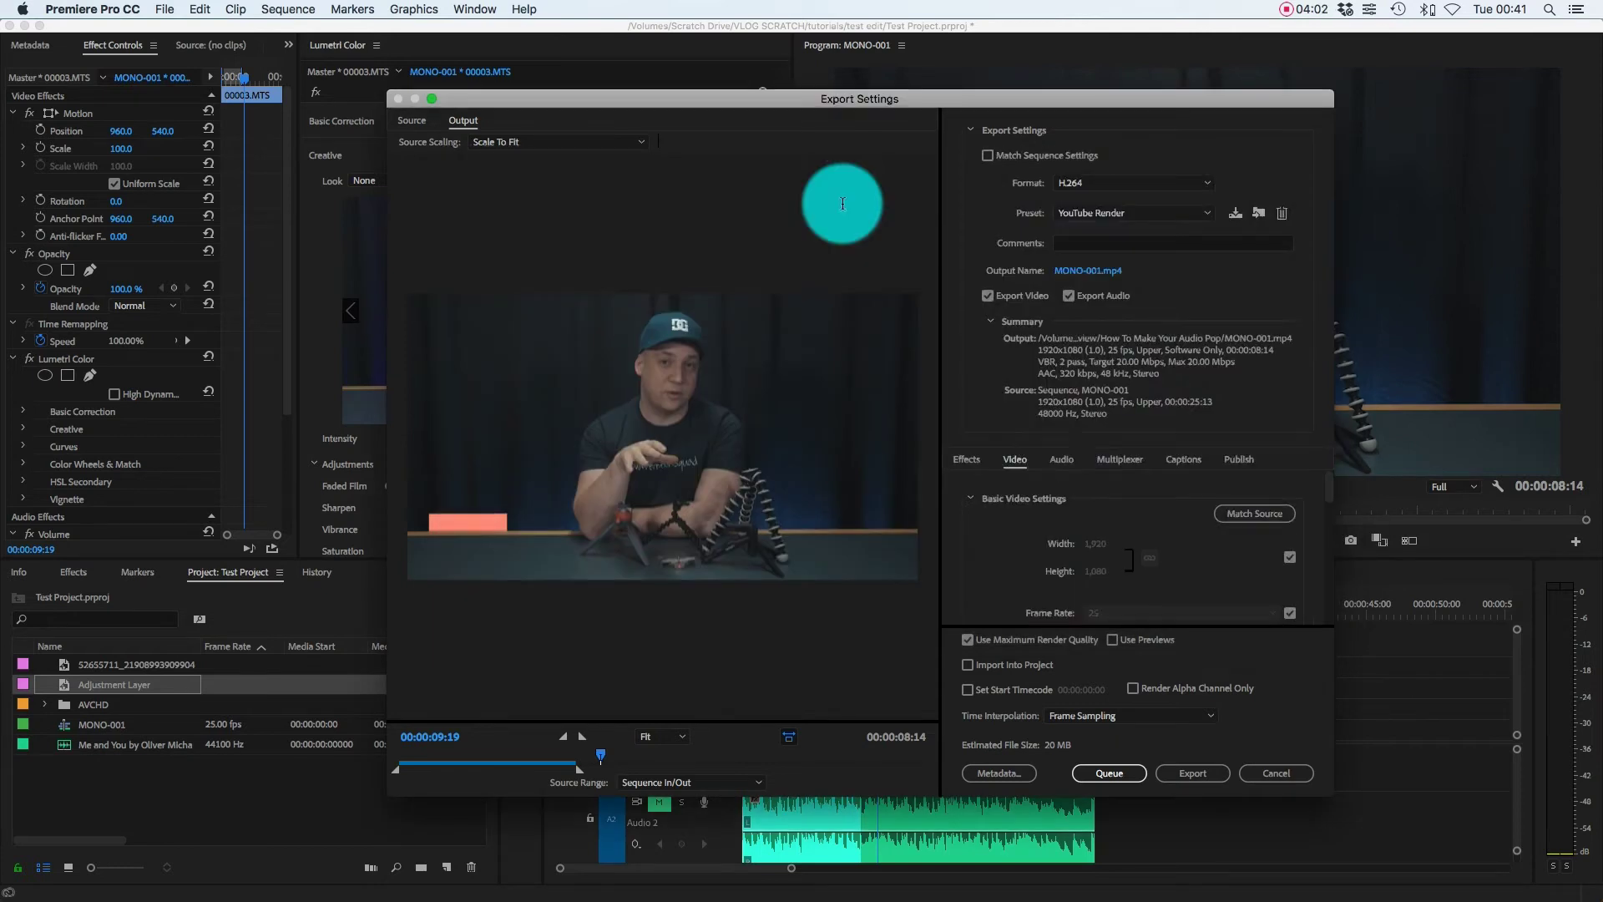
click(1114, 772)
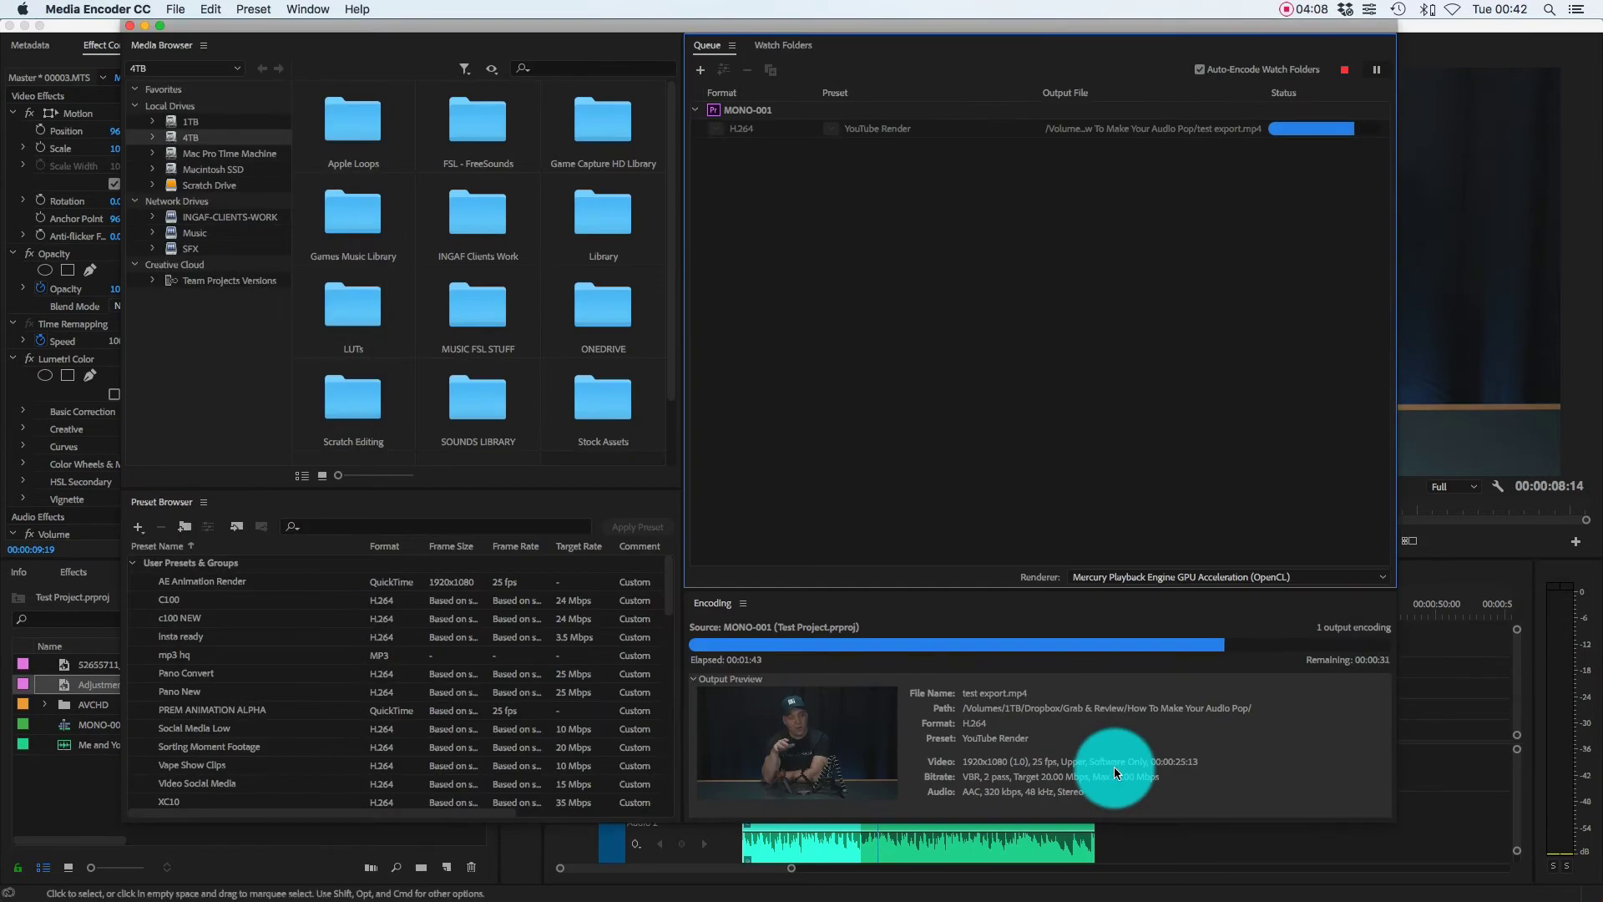